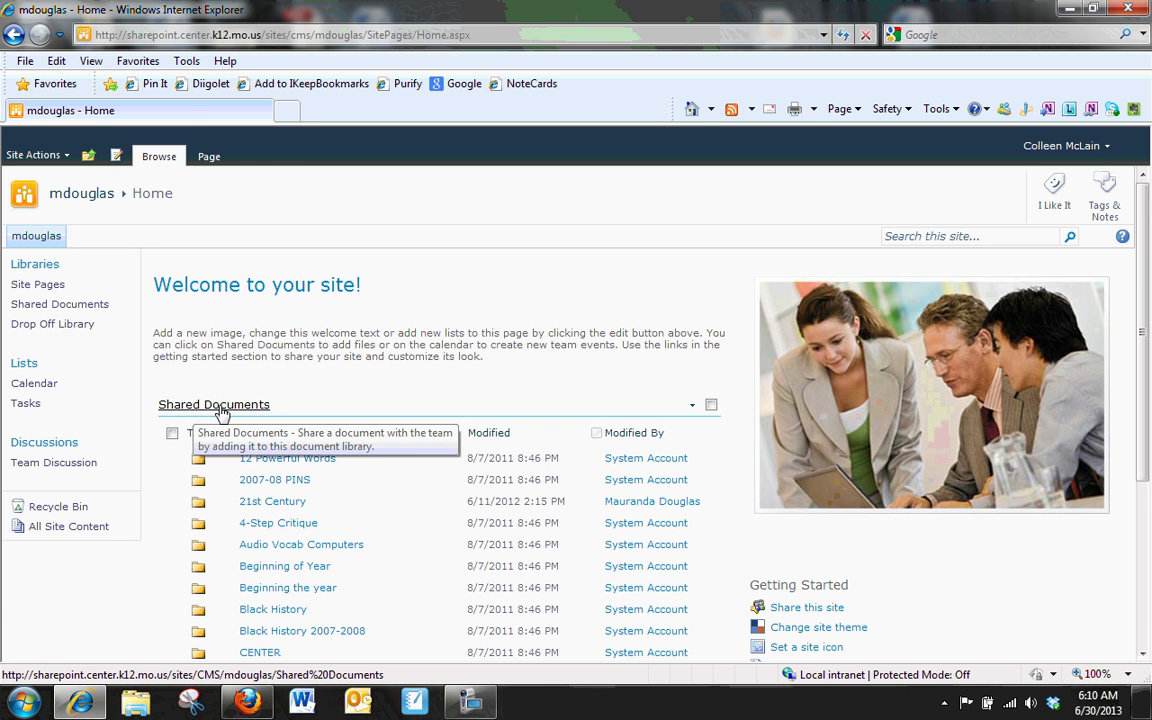
# Step: Open the Shared Documents library and show its Library Tools commands
pyautogui.click(173, 416)
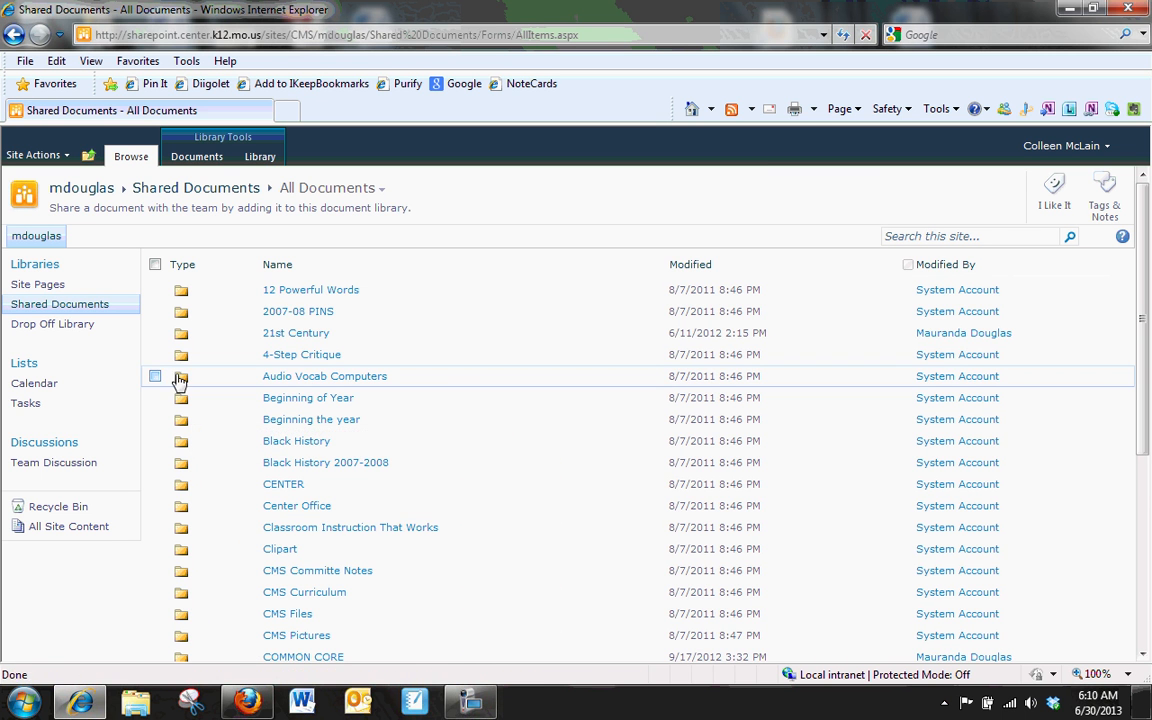
pyautogui.click(260, 158)
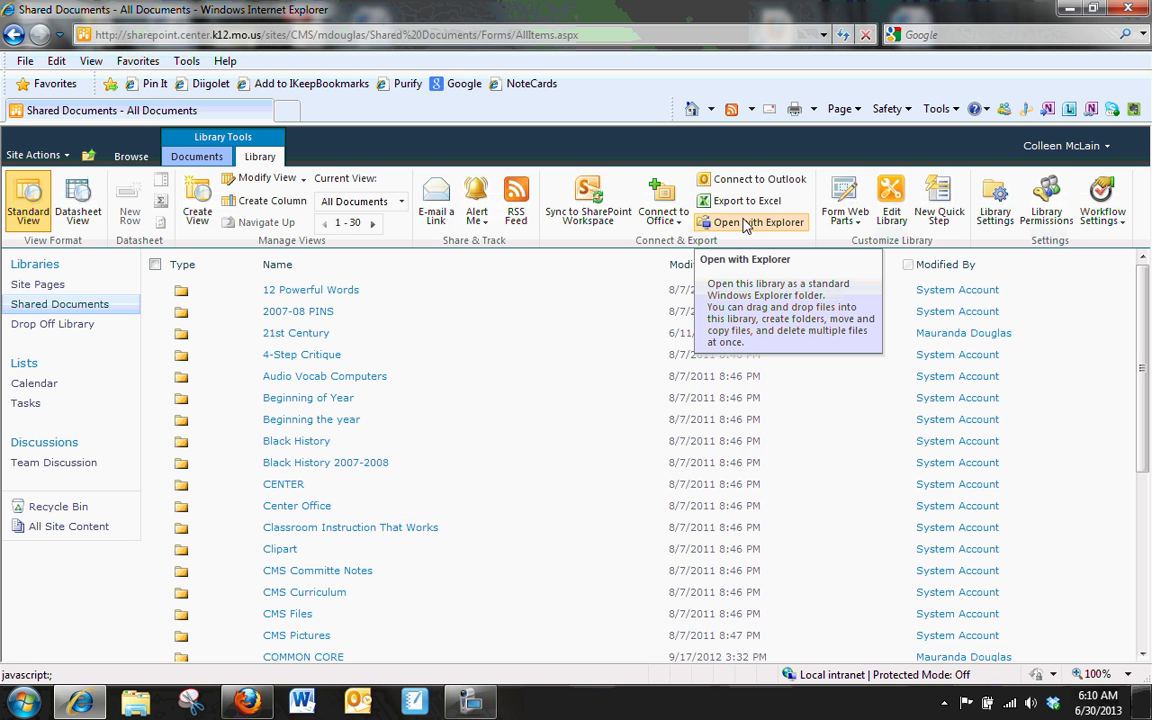
# Step: Open the library in Windows Explorer and add its location to Favorites
pyautogui.click(745, 224)
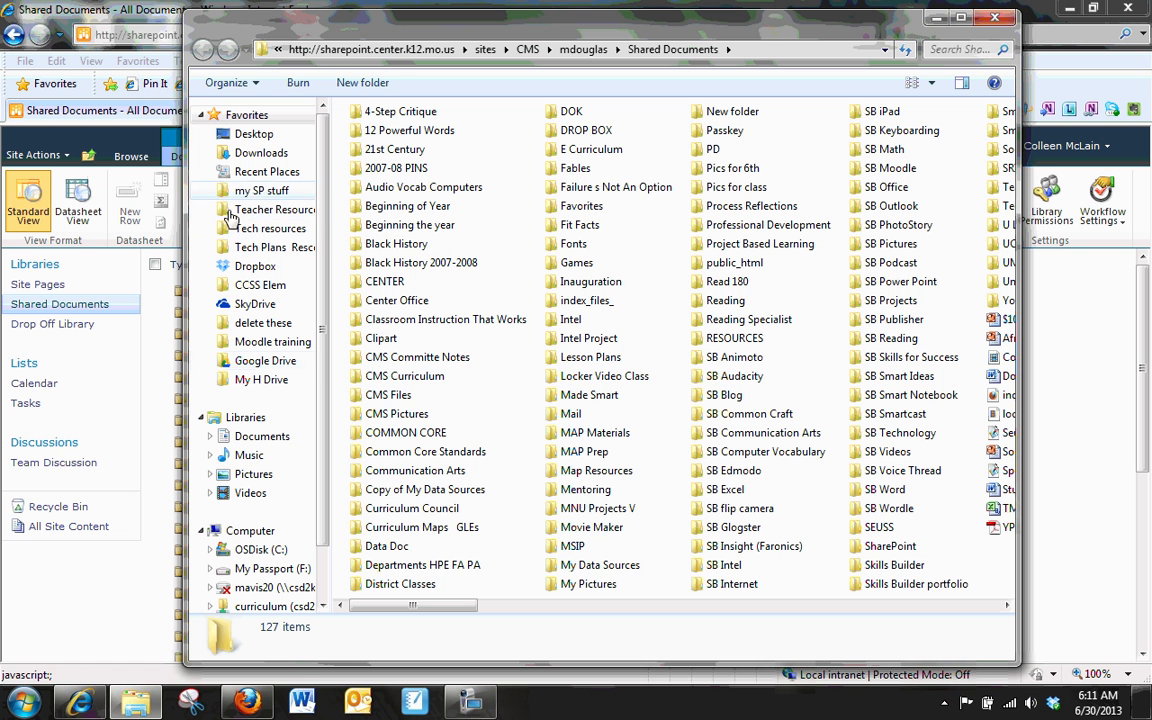
pyautogui.rightClick(232, 119)
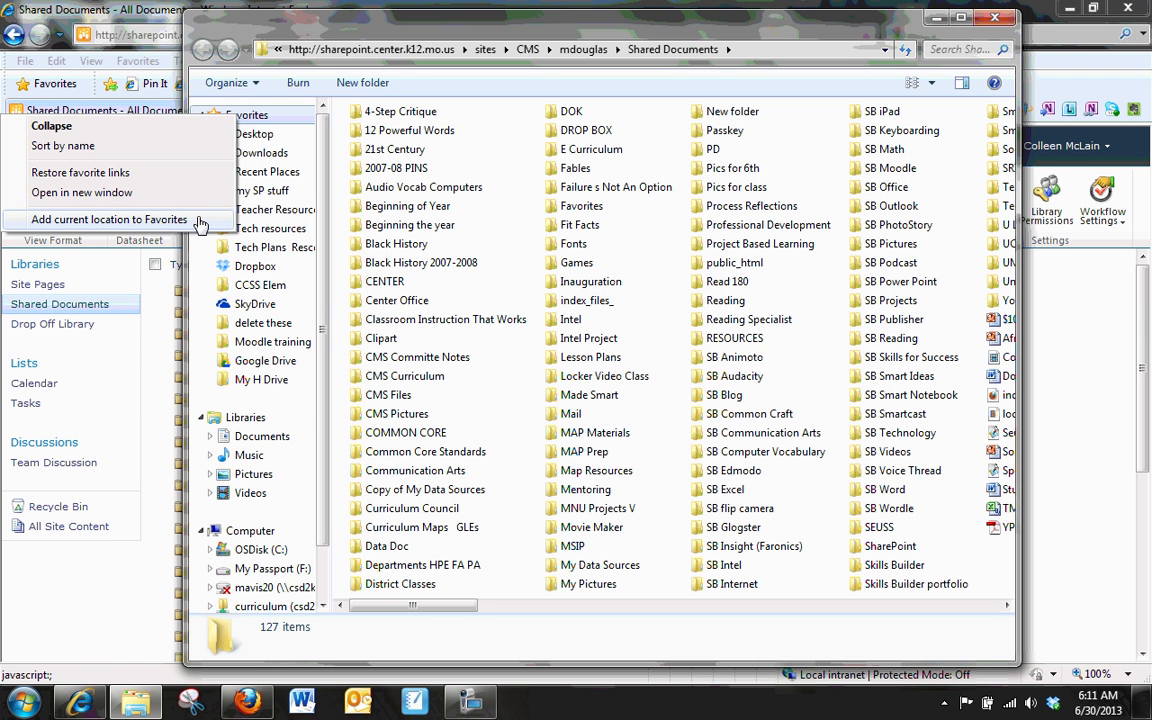
pyautogui.click(198, 221)
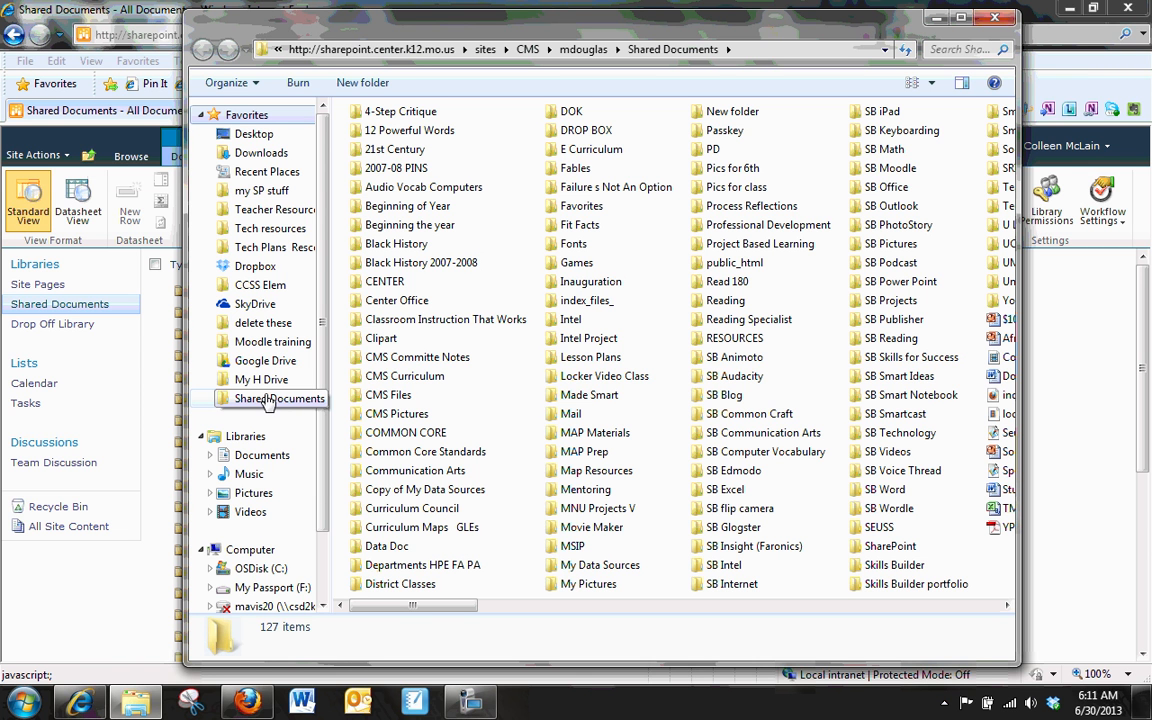
# Step: Rename the new Shared Documents favourite to 'My SP site'
pyautogui.click(266, 399)
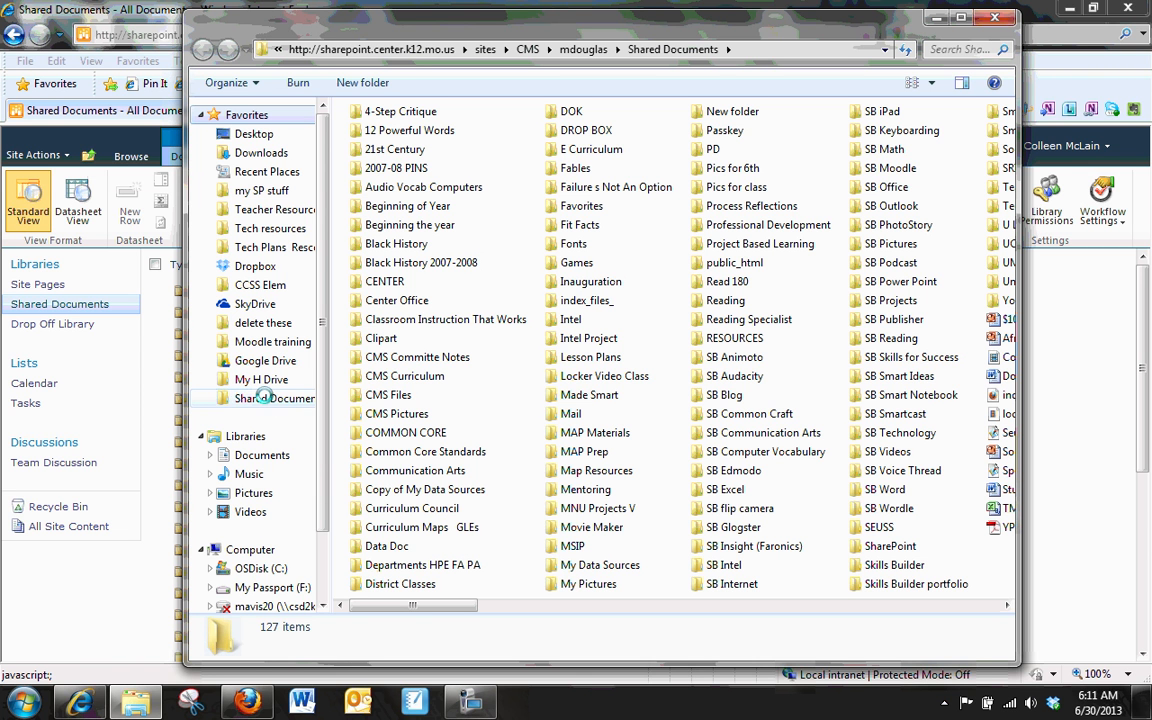
pyautogui.rightClick(266, 399)
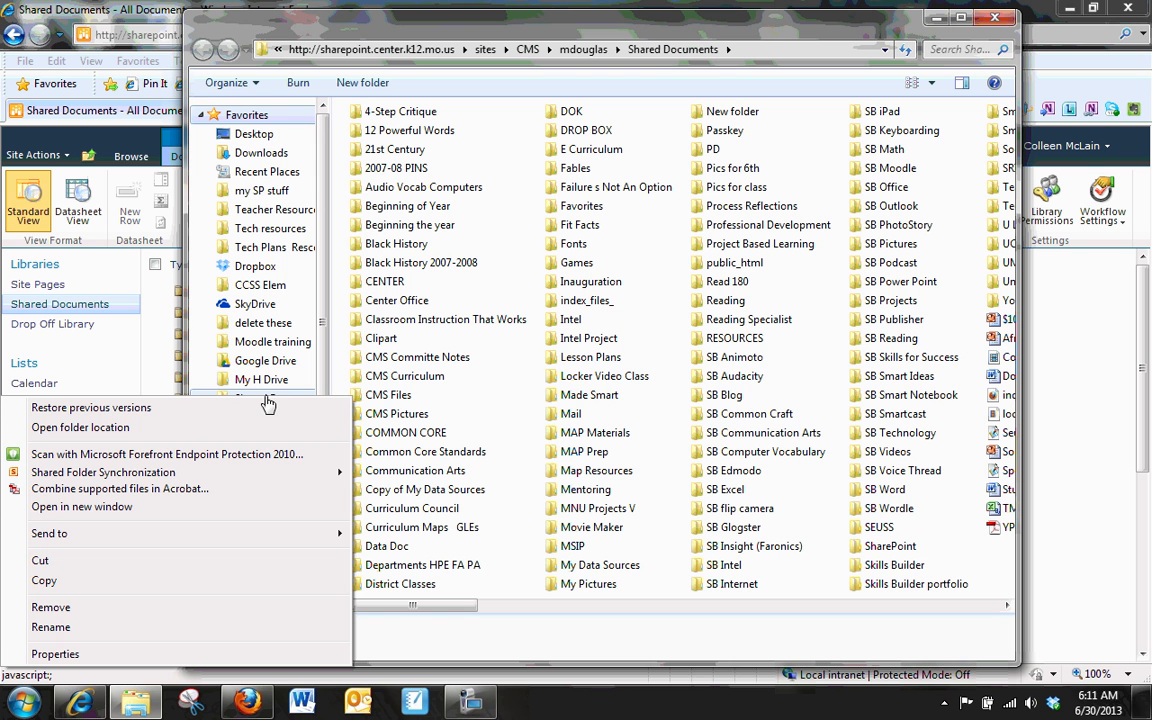
pyautogui.click(273, 634)
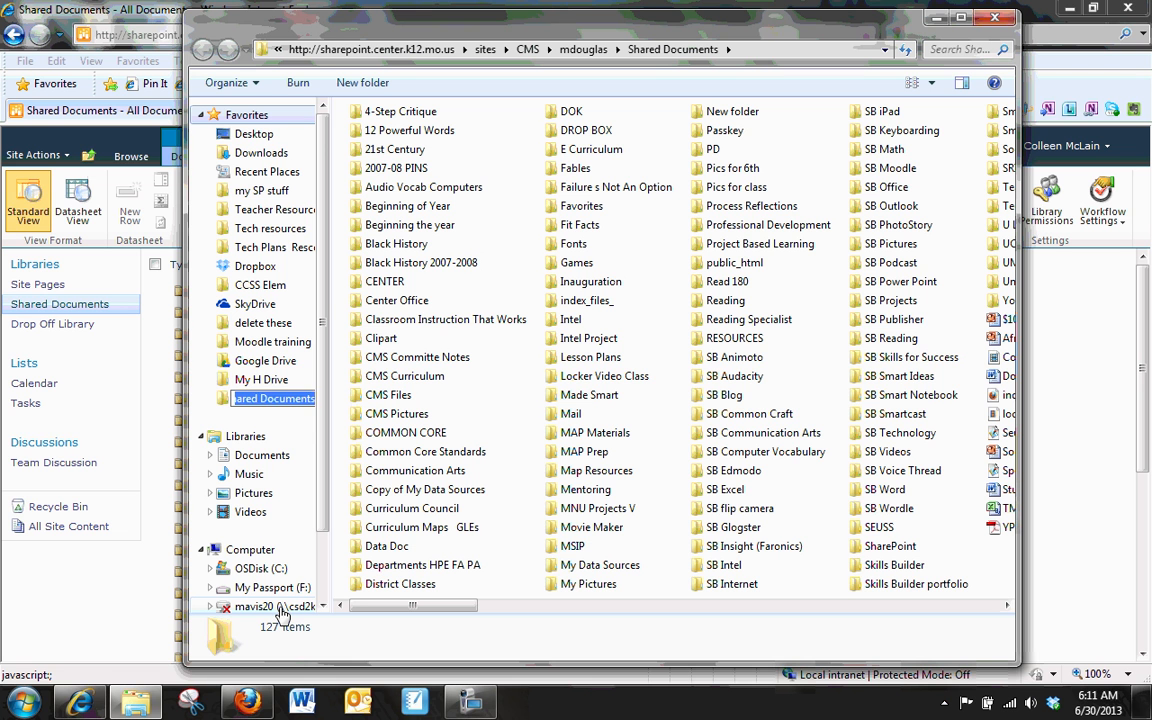
pyautogui.write('My SP ')
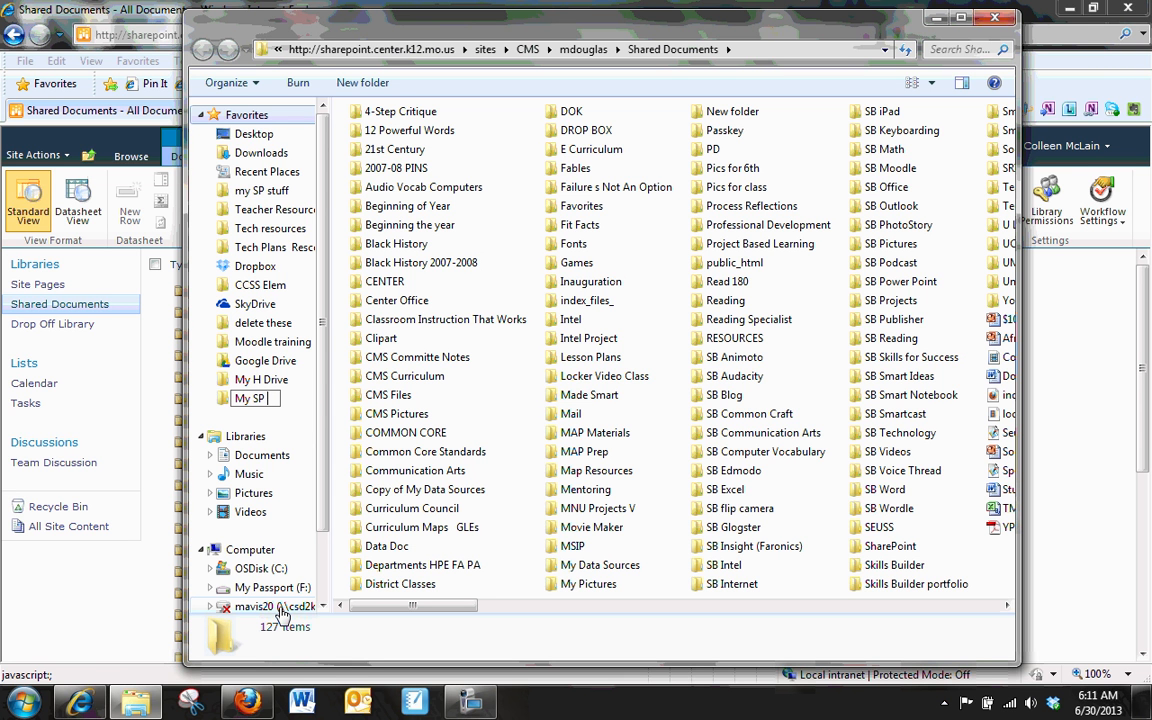
pyautogui.write('site')
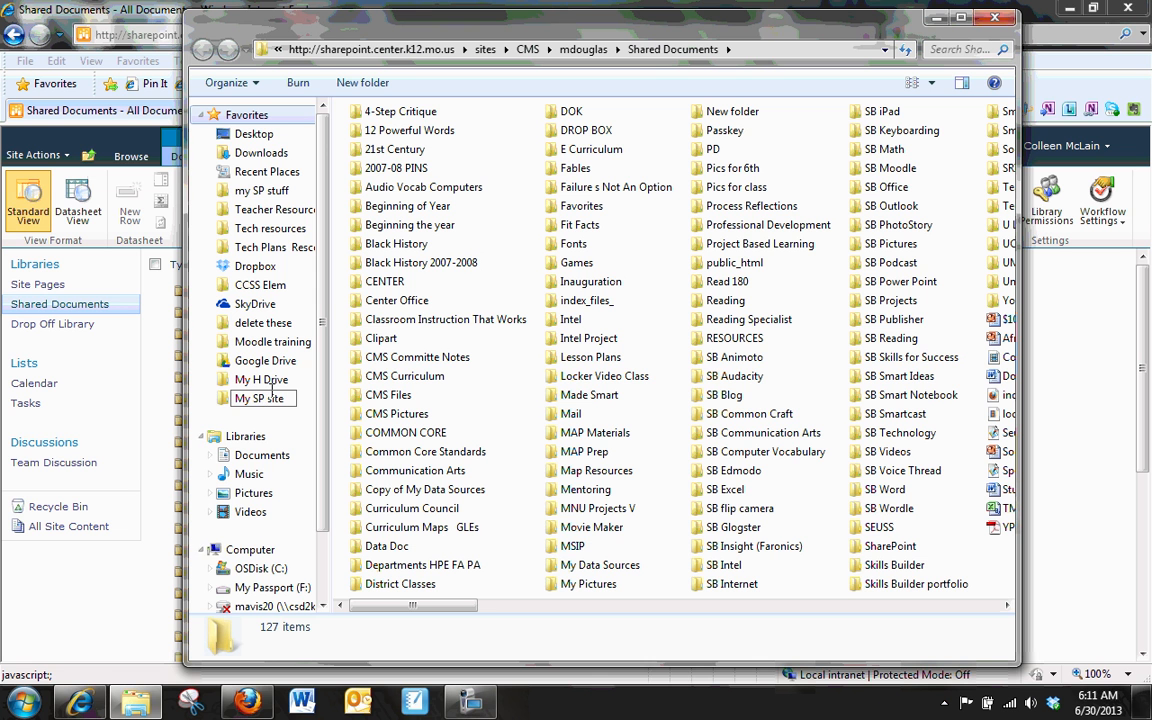
# Step: Confirm the name My SP site, send a shortcut to the desktop, and close Explorer
pyautogui.press('Return')
pyautogui.click(256, 398)
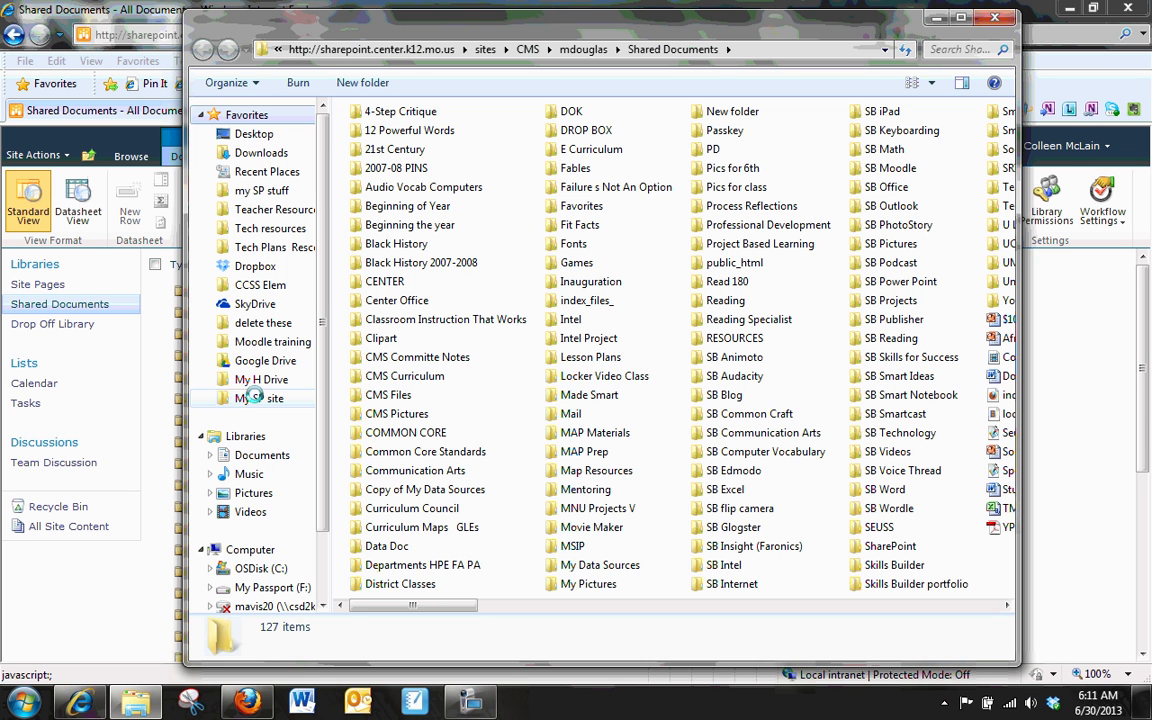
pyautogui.rightClick(256, 398)
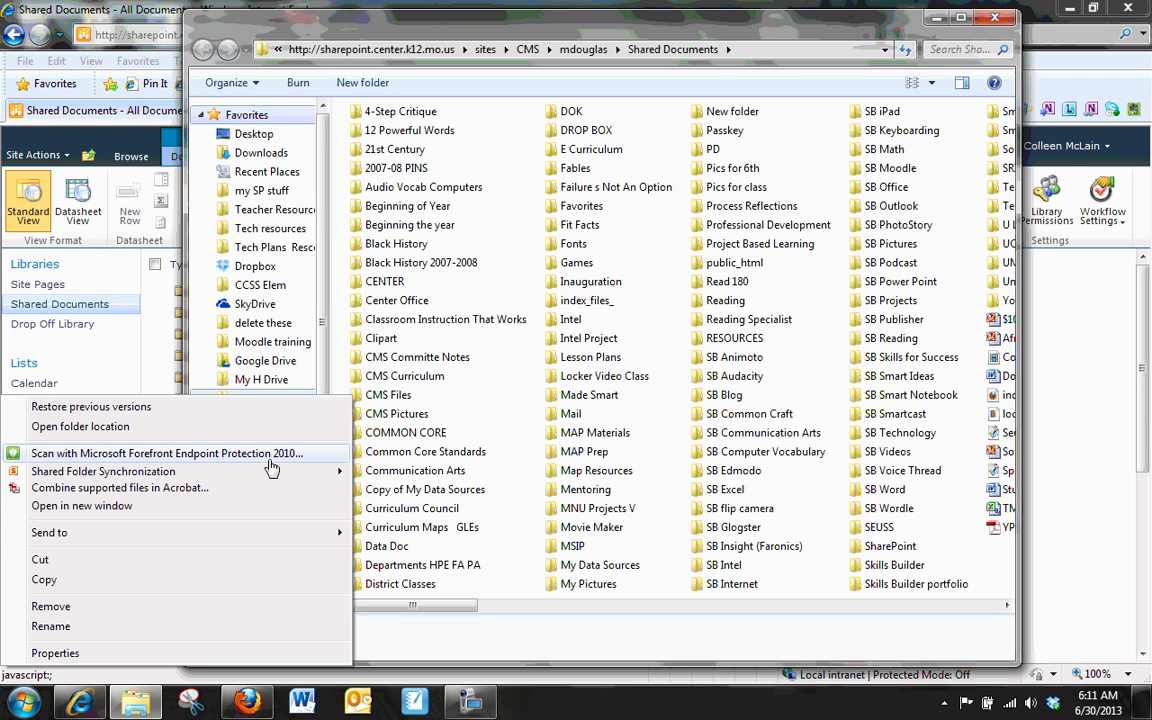
pyautogui.moveTo(277, 539)
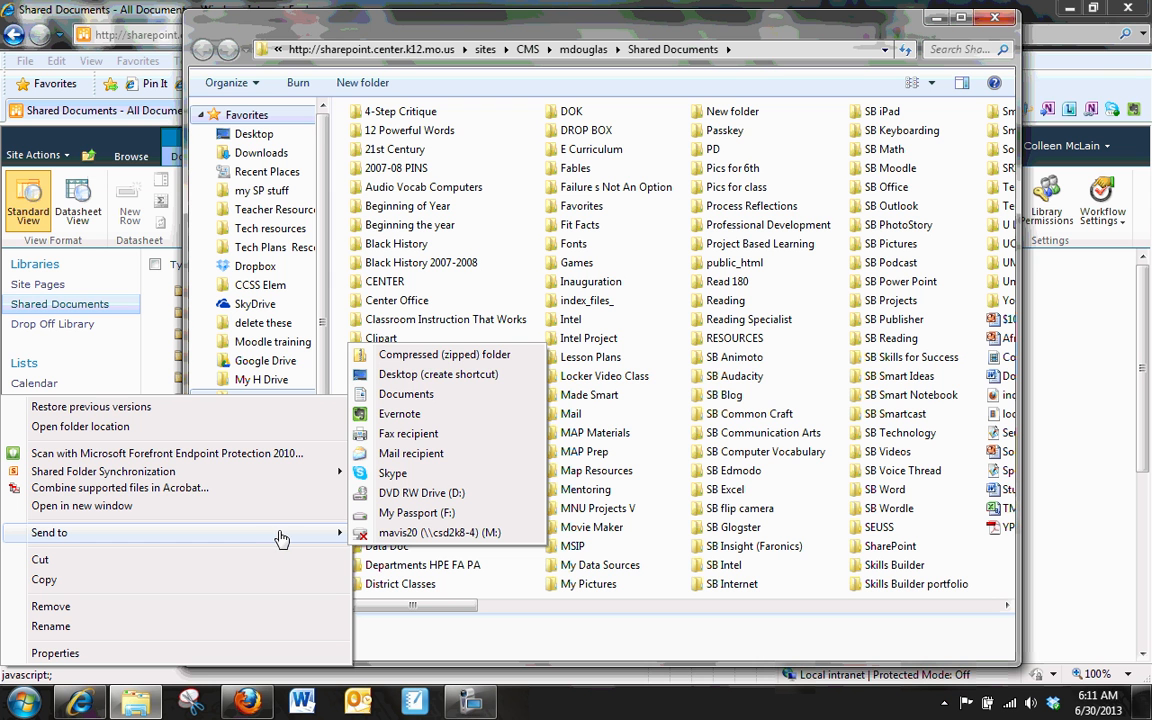
pyautogui.click(453, 376)
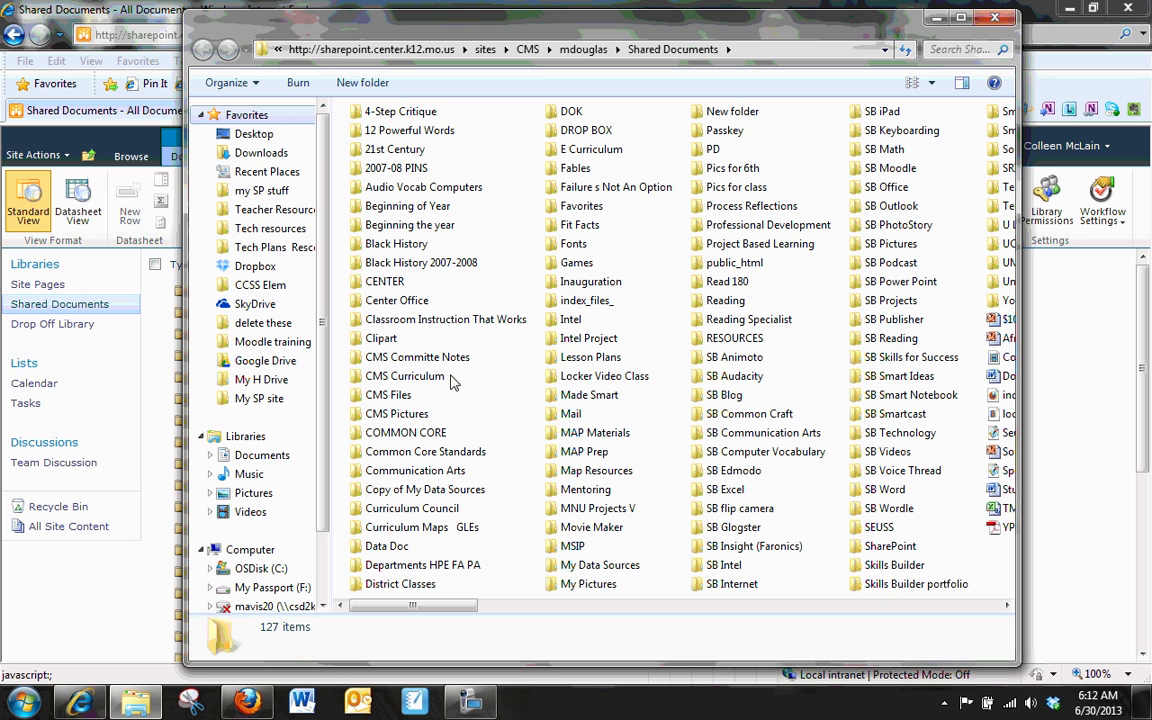
pyautogui.click(1005, 18)
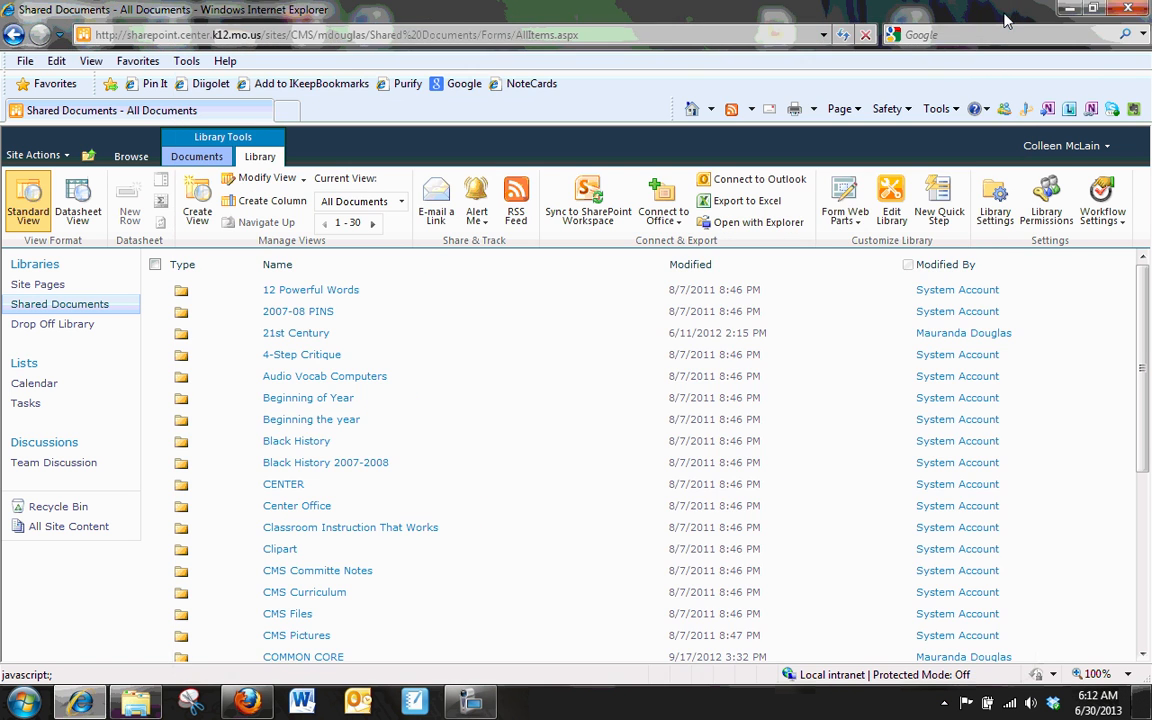
# Step: Move the My SP site desktop shortcut to the lower middle and test-open it
pyautogui.click(1069, 9)
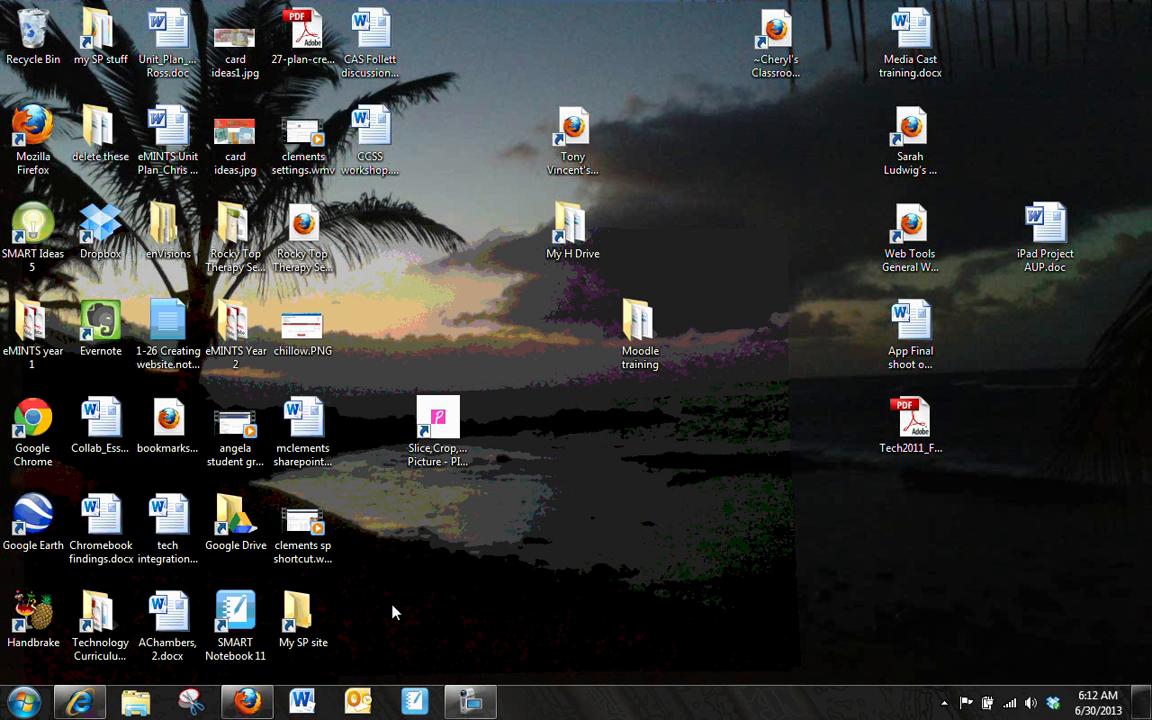
pyautogui.moveTo(298, 618); pyautogui.dragTo(655, 541)
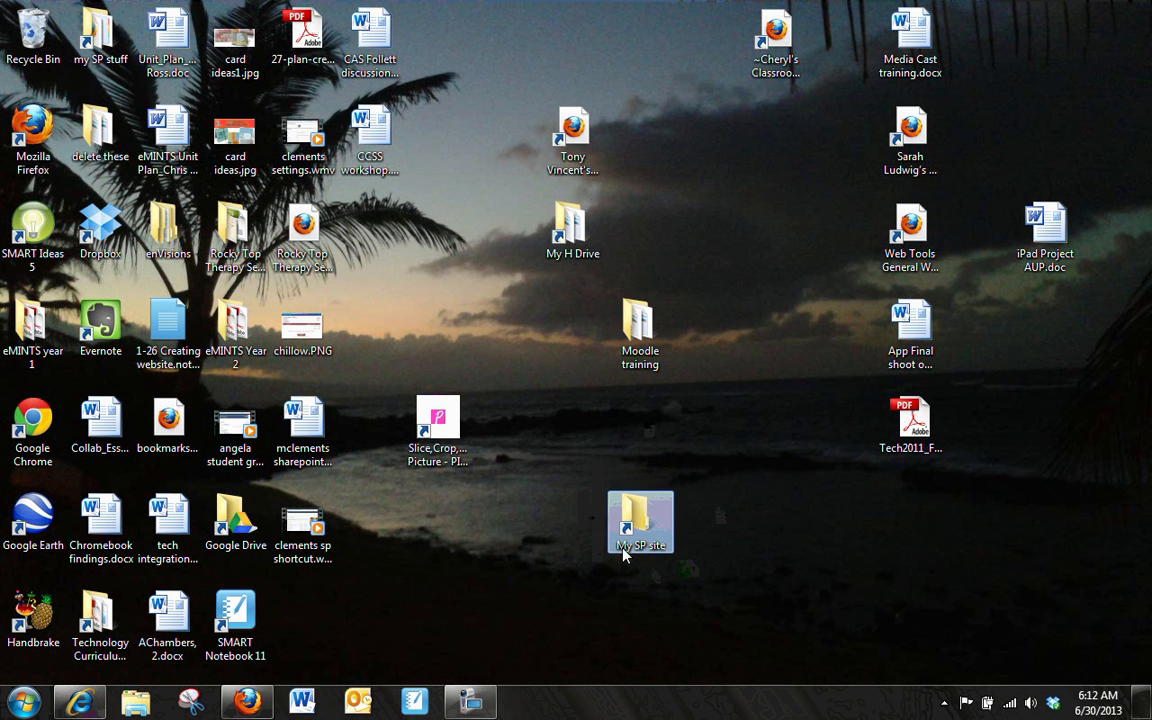
pyautogui.click(652, 565)
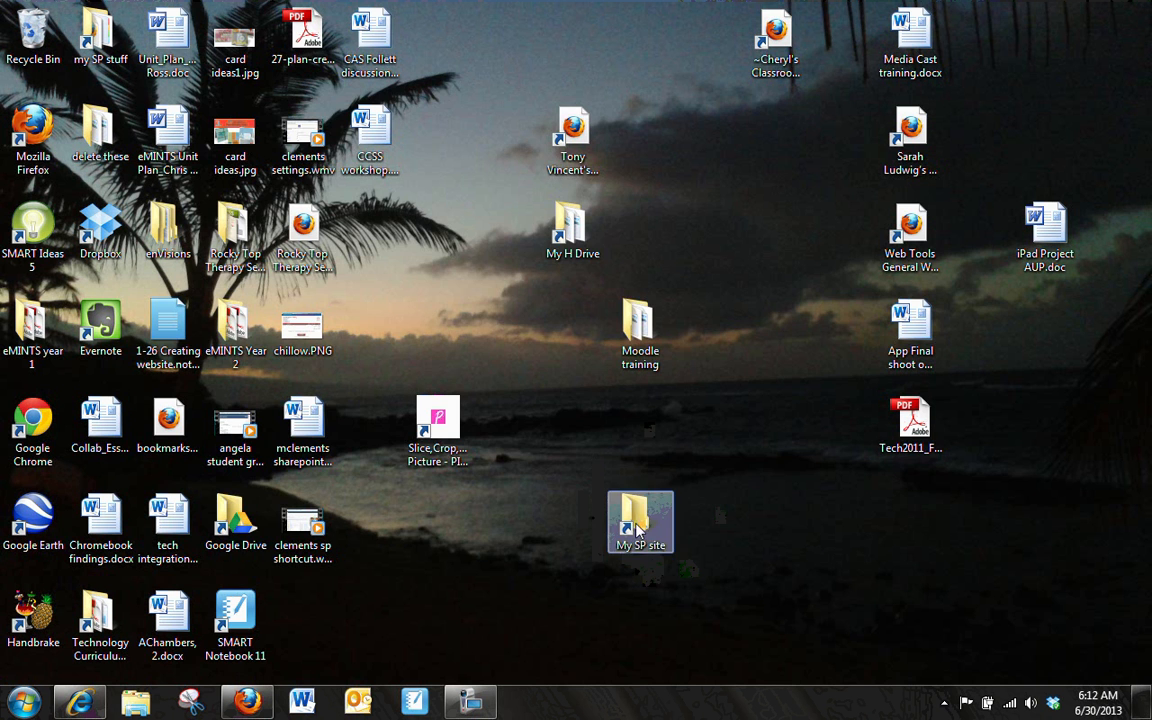
pyautogui.doubleClick(638, 518)
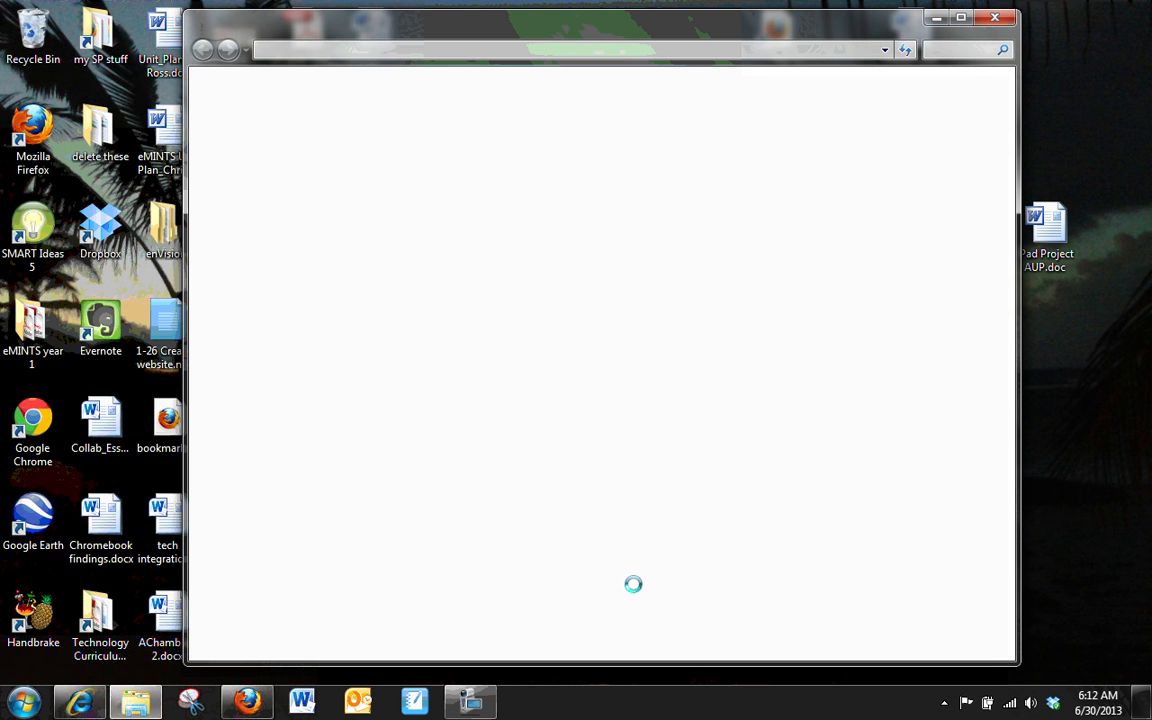
pyautogui.click(995, 17)
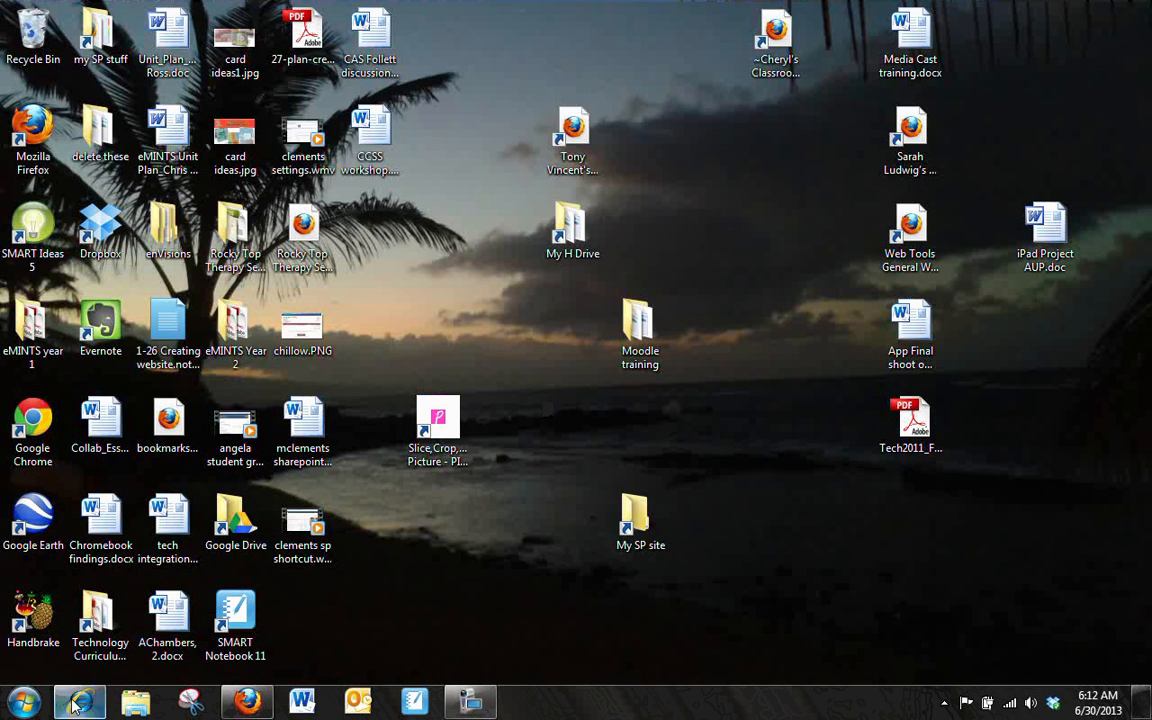
# Step: Go to moodle.center.k12.mo.us in a new browser tab
pyautogui.click(82, 701)
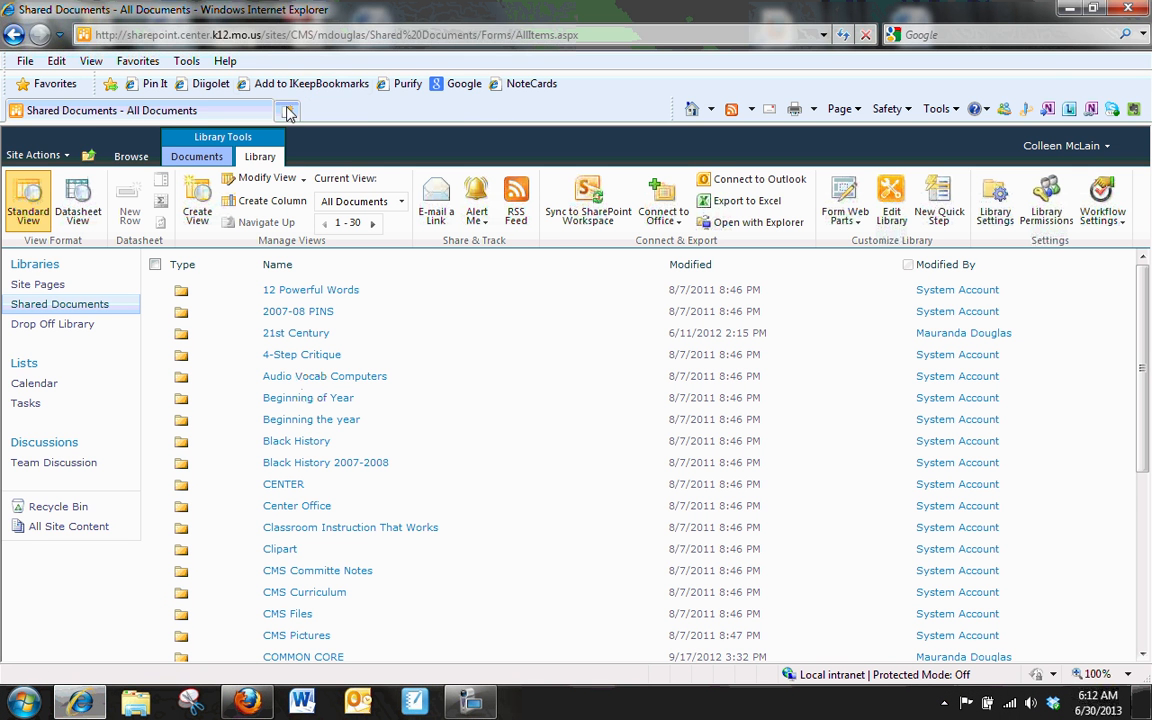
pyautogui.click(311, 86)
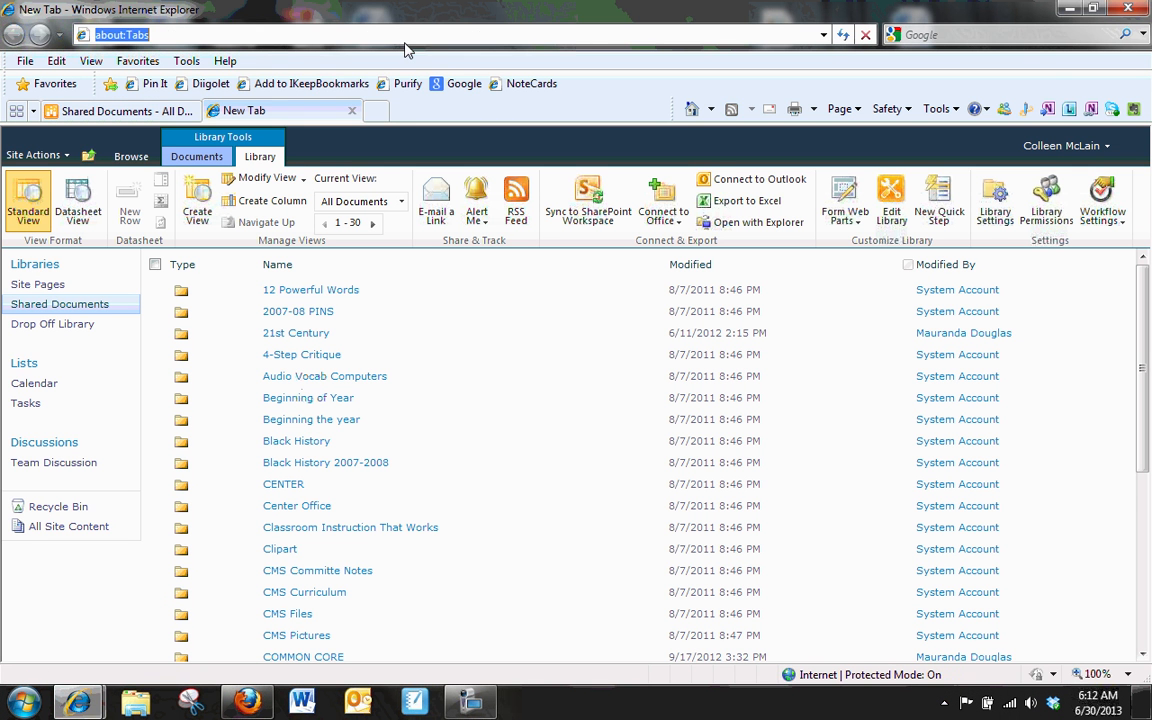
pyautogui.write('moodle.')
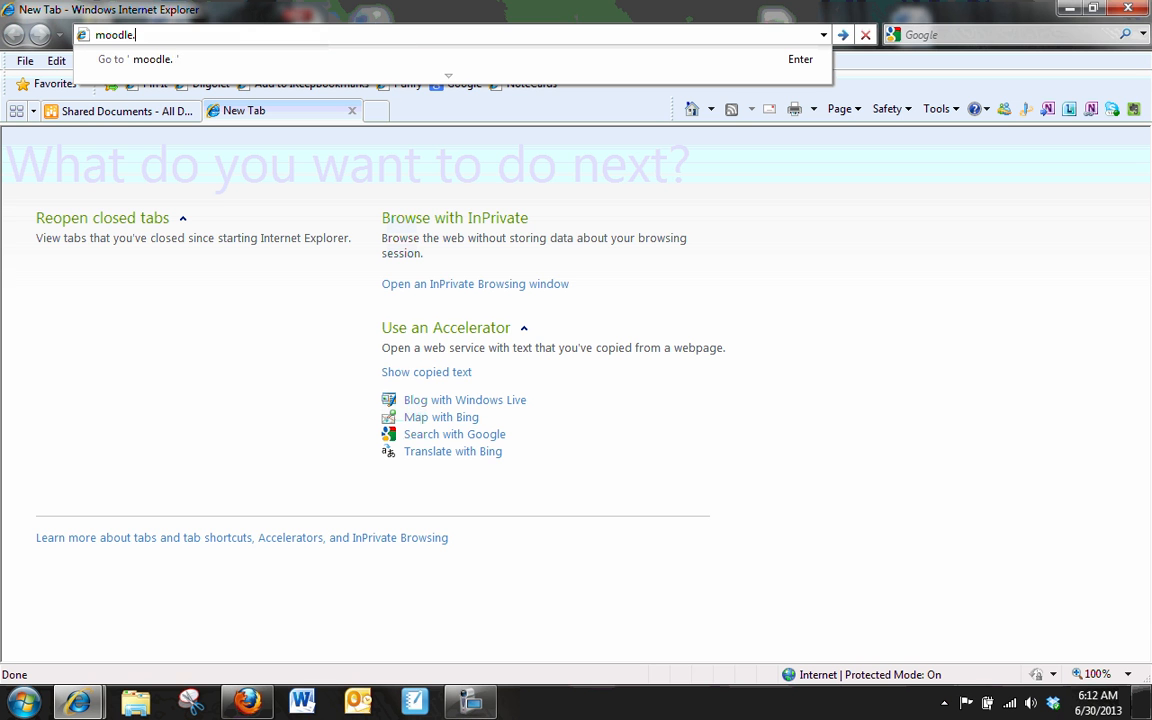
pyautogui.write('center.k12.mo.us')
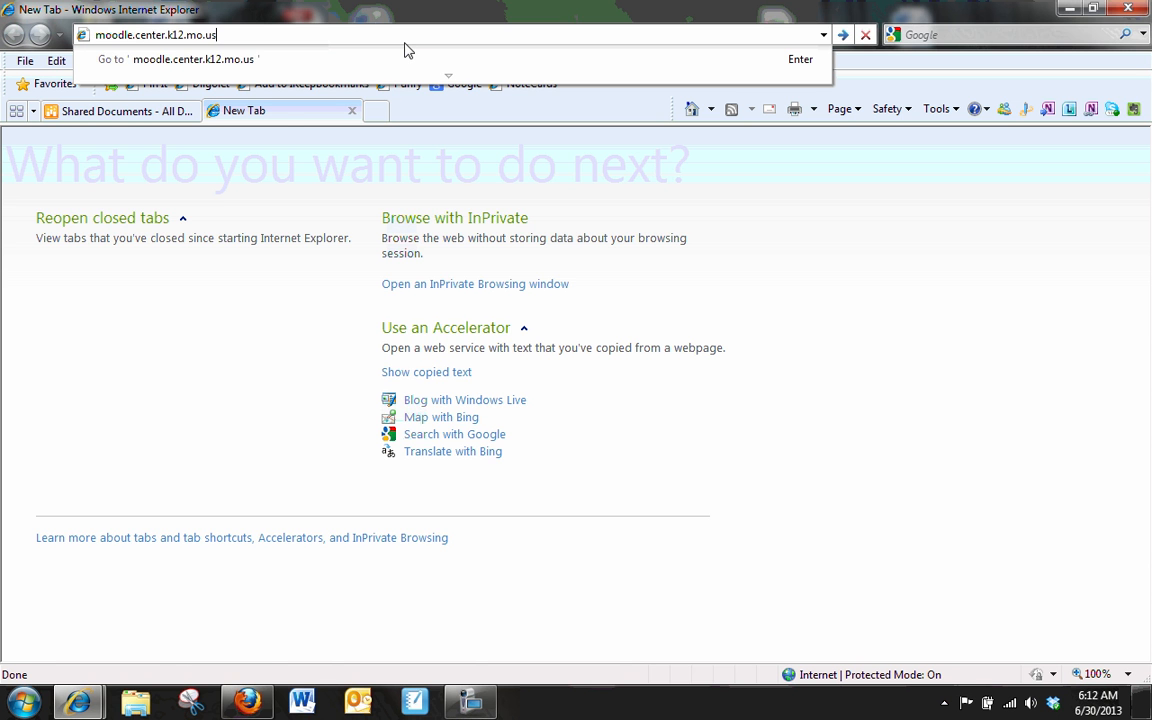
pyautogui.press('Return')
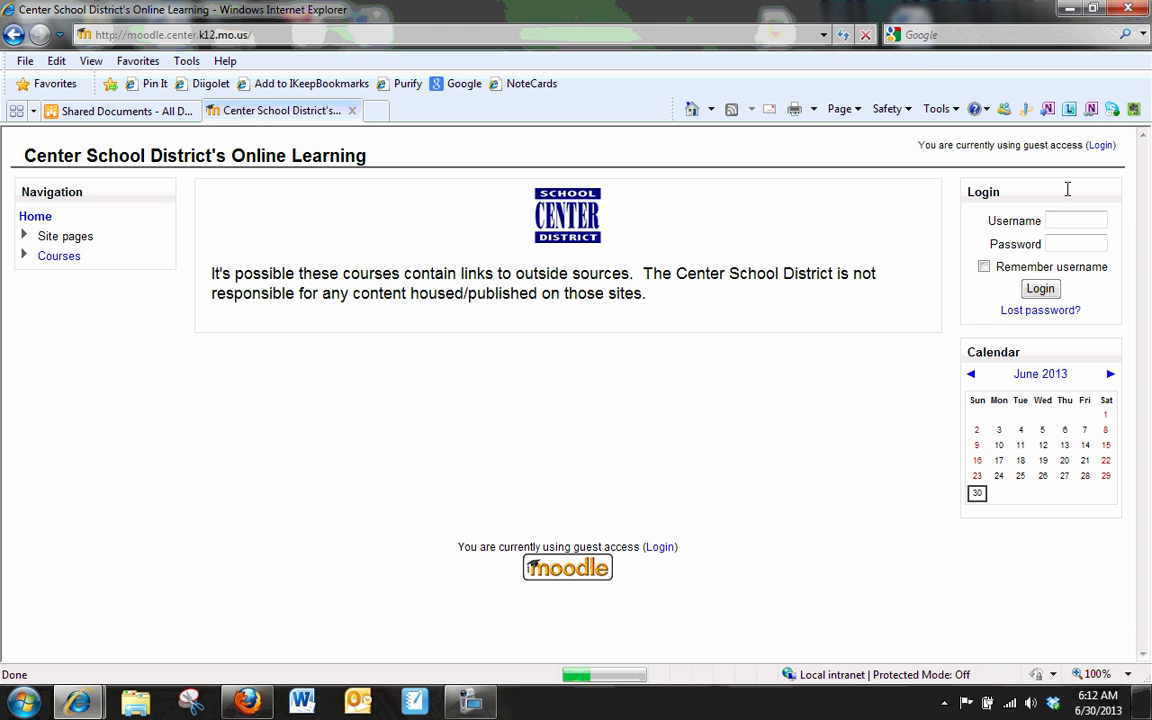
# Step: Log in to Moodle with the account username and password
pyautogui.write('cinclair')
pyautogui.press('Tab')
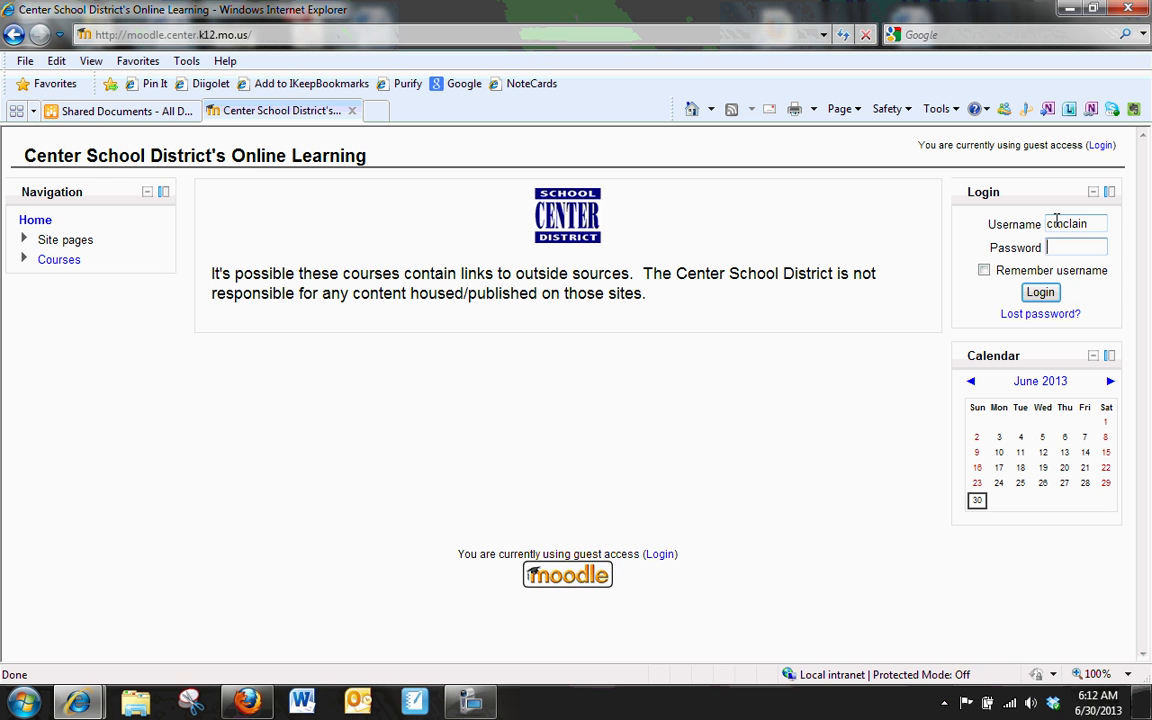
pyautogui.write('••••••')
pyautogui.press('Return')
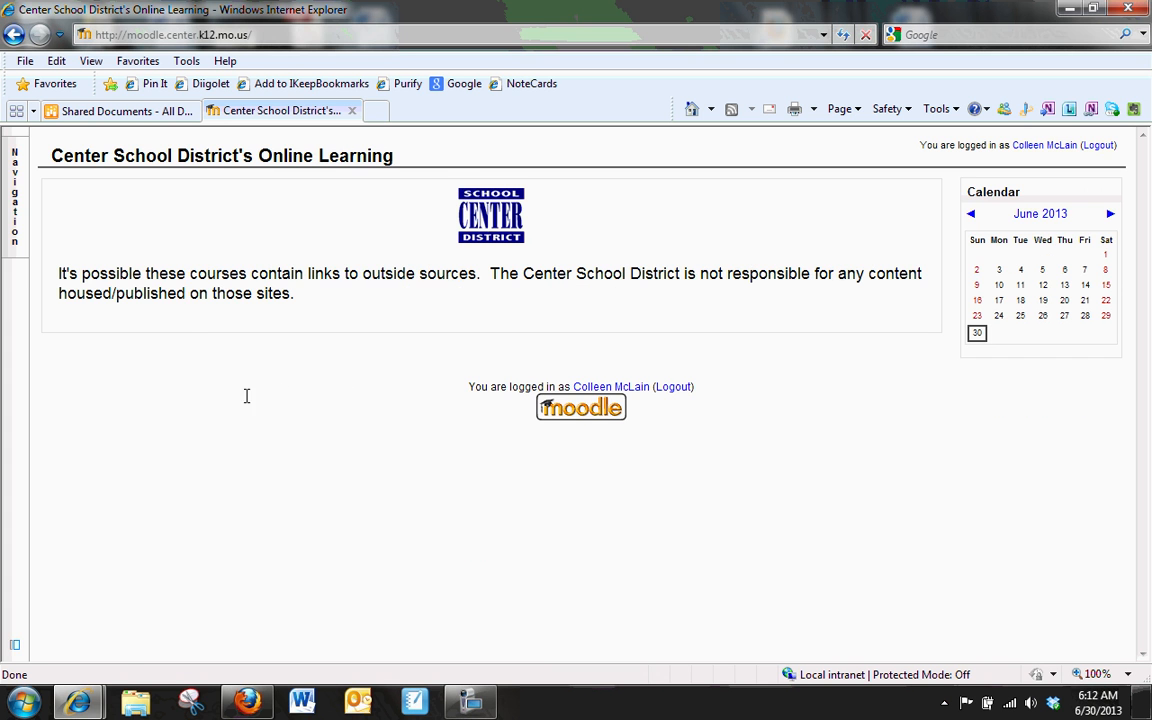
# Step: Open Techy Teacher's Classroom via Site administration > Courses > Add/edit courses > Classrooms
pyautogui.click(18, 326)
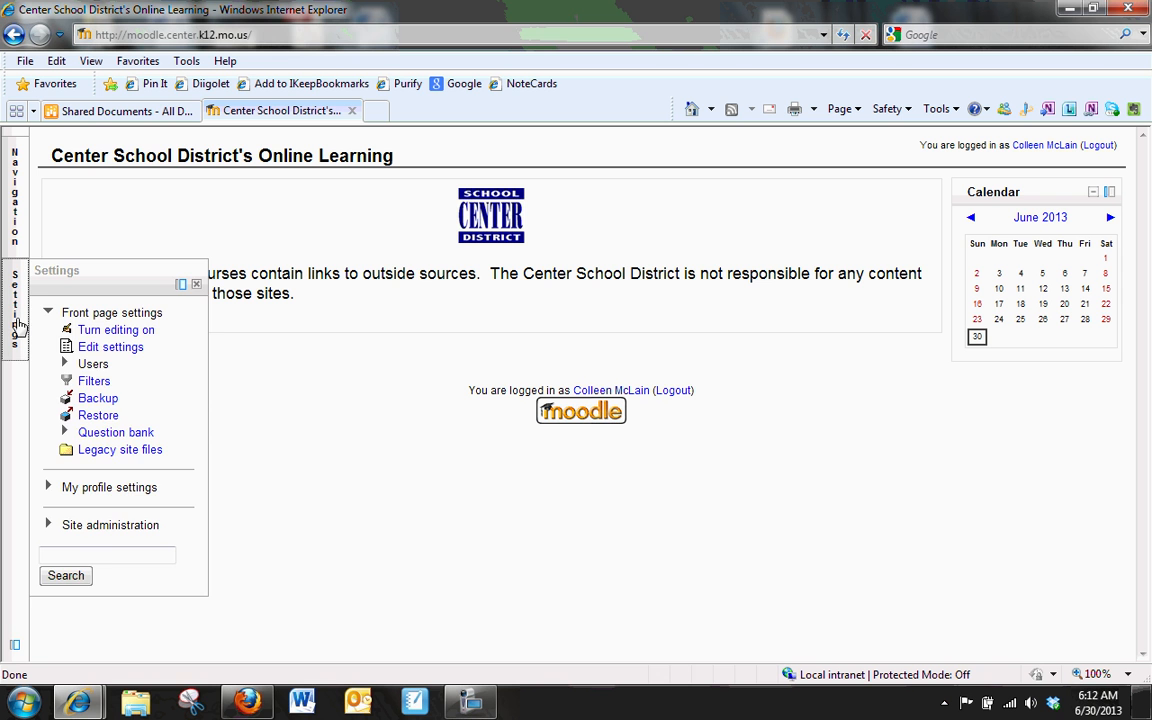
pyautogui.click(106, 525)
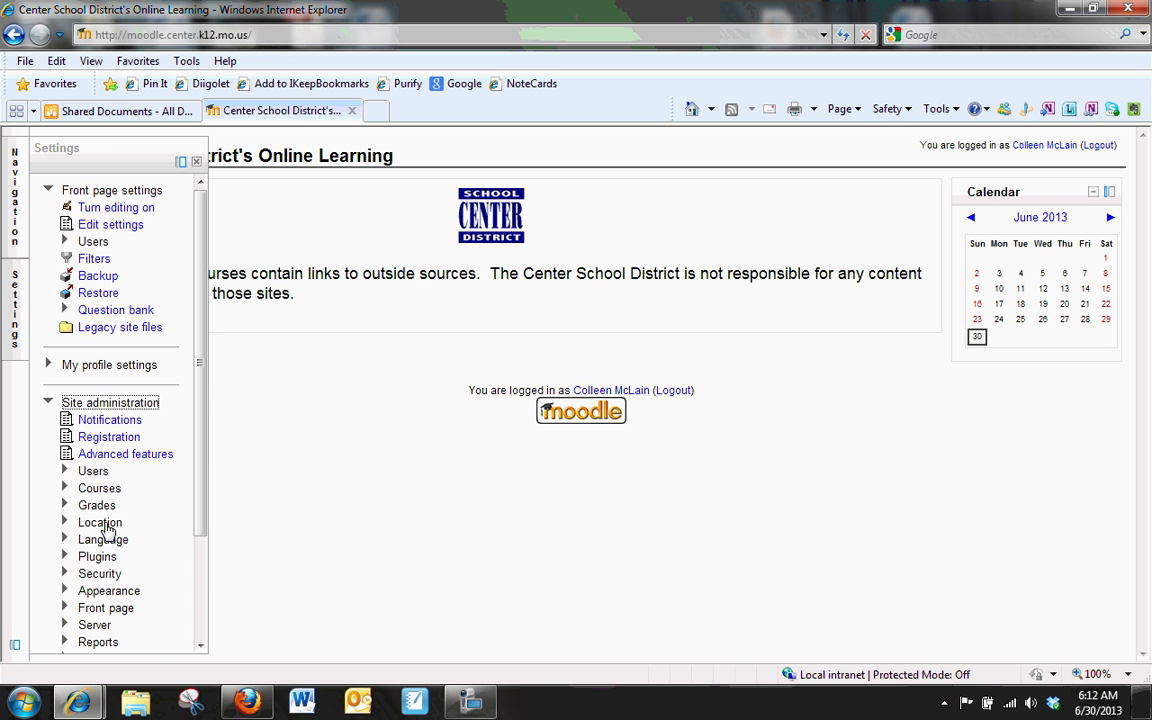
pyautogui.click(106, 488)
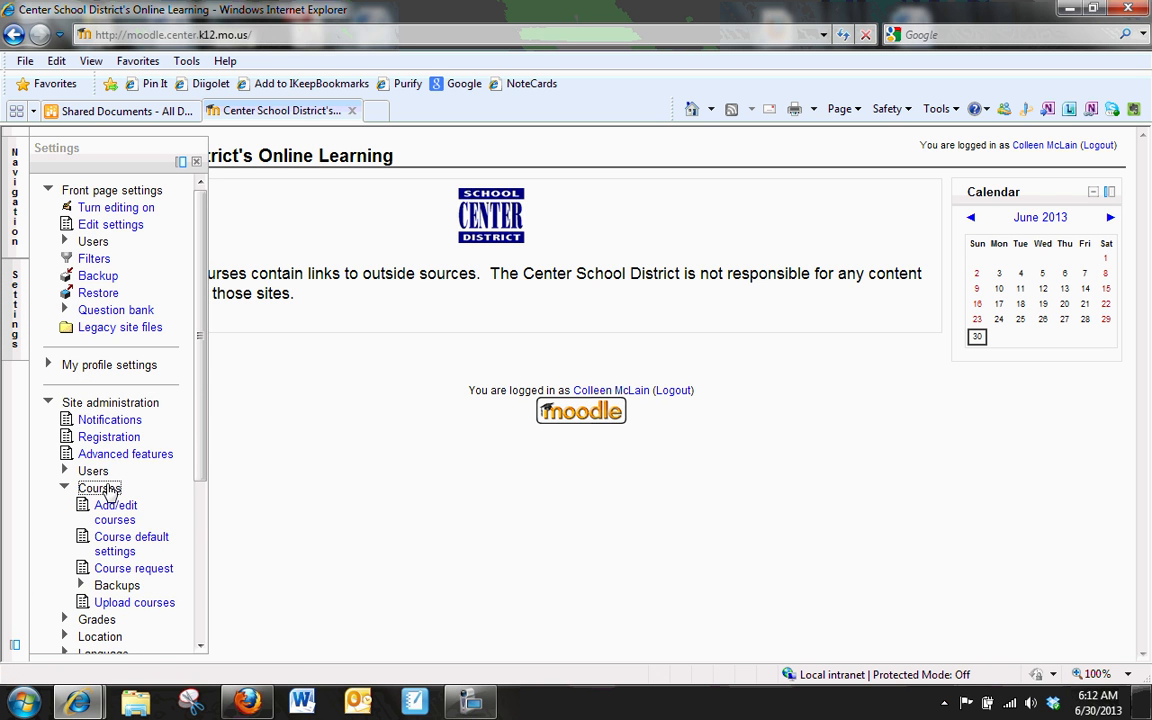
pyautogui.click(117, 507)
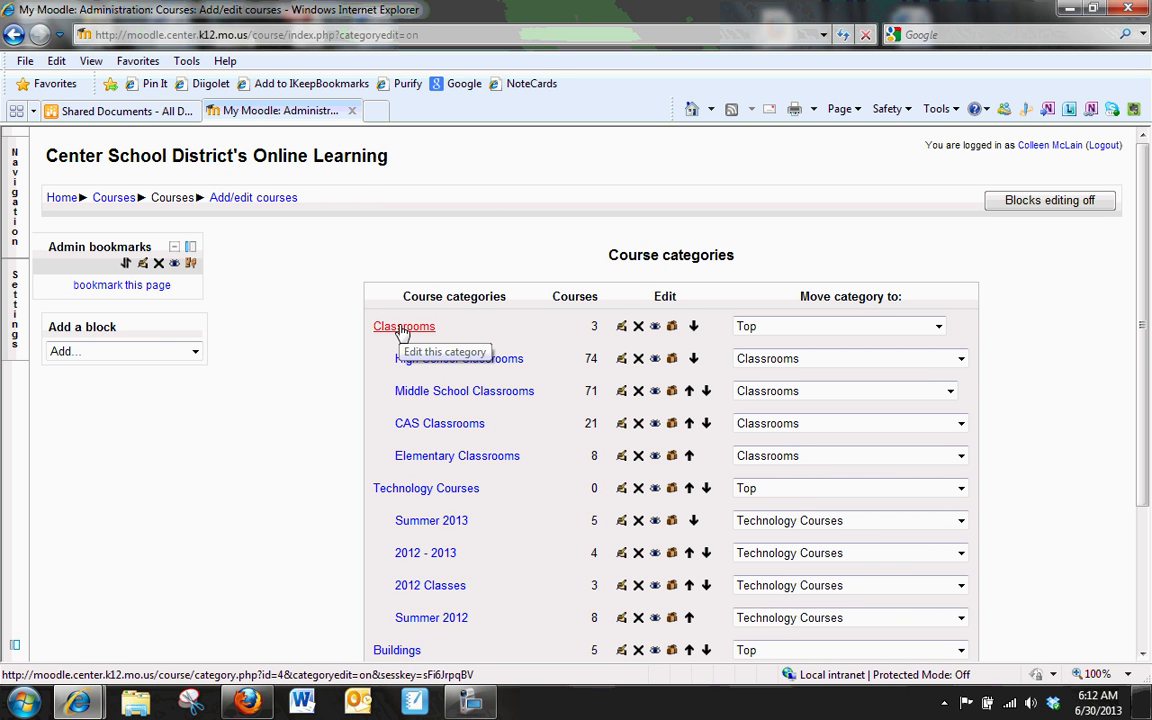
pyautogui.click(403, 327)
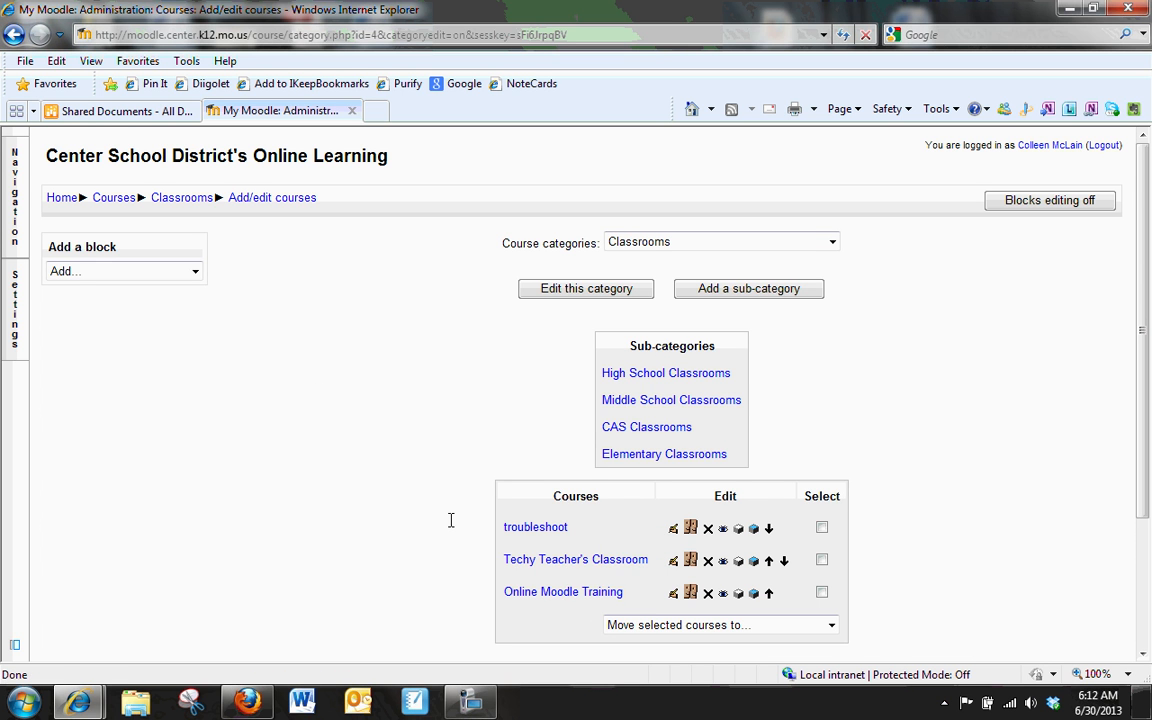
pyautogui.click(555, 562)
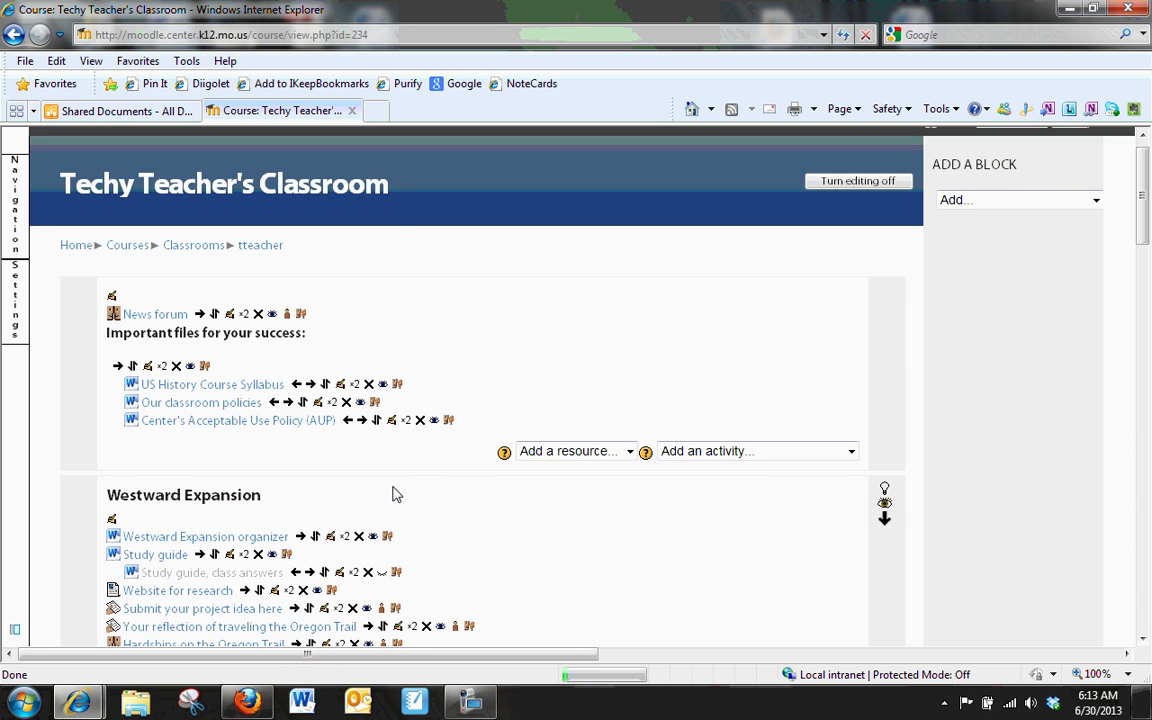
# Step: Add a new File resource to Topic 12
pyautogui.scroll(-20, 393, 493)
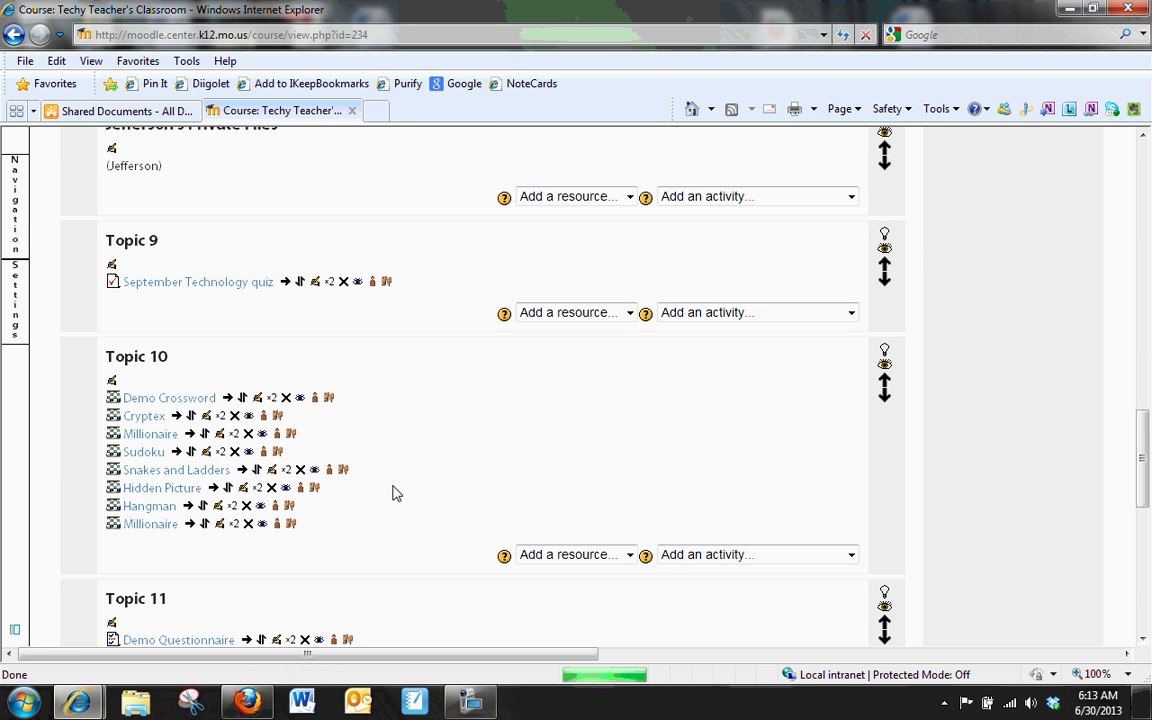
pyautogui.scroll(-5, 393, 493)
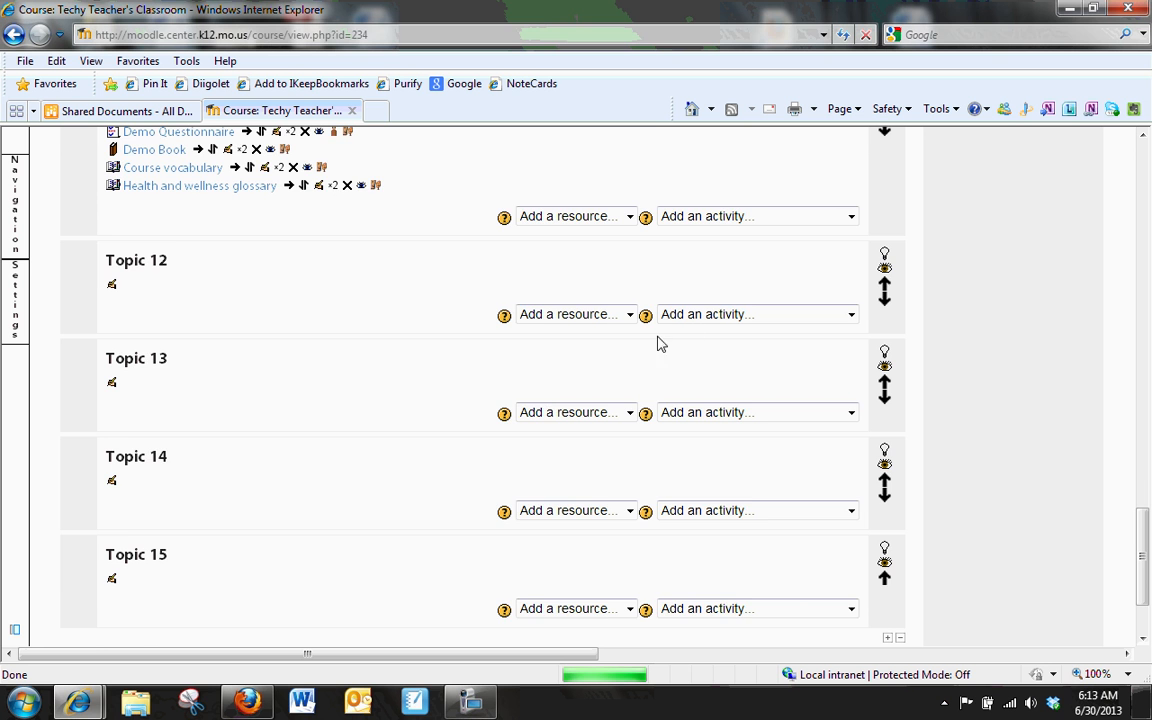
pyautogui.scroll(1, 618, 340)
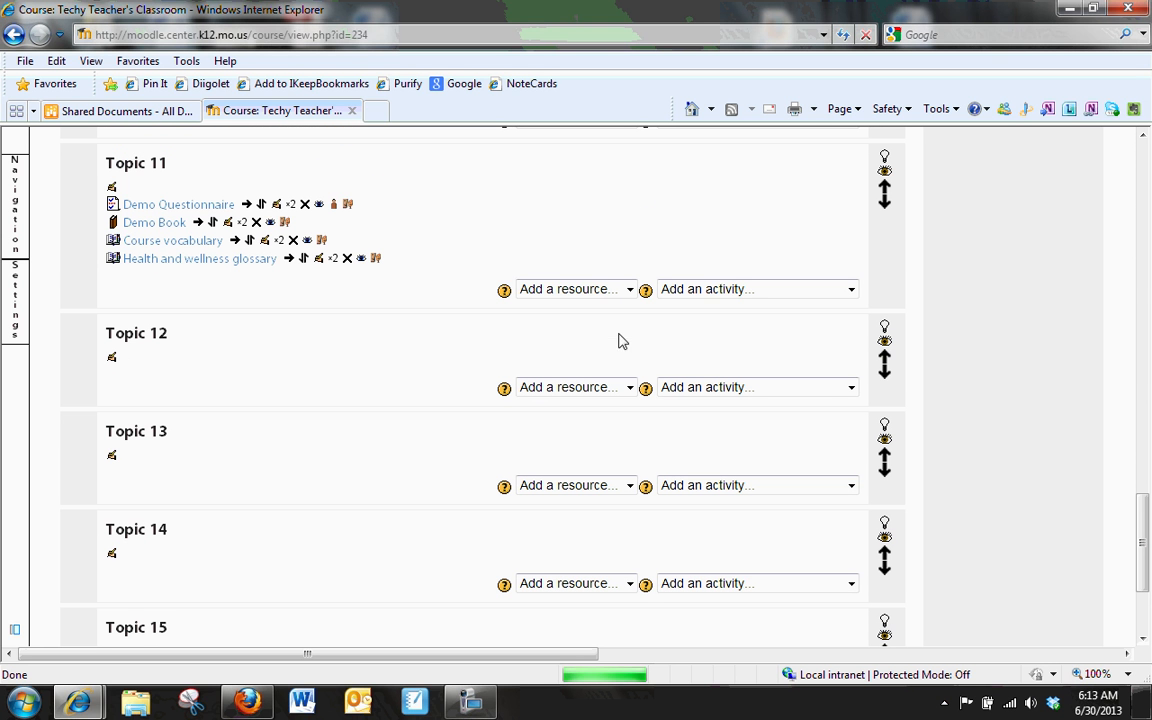
pyautogui.click(628, 388)
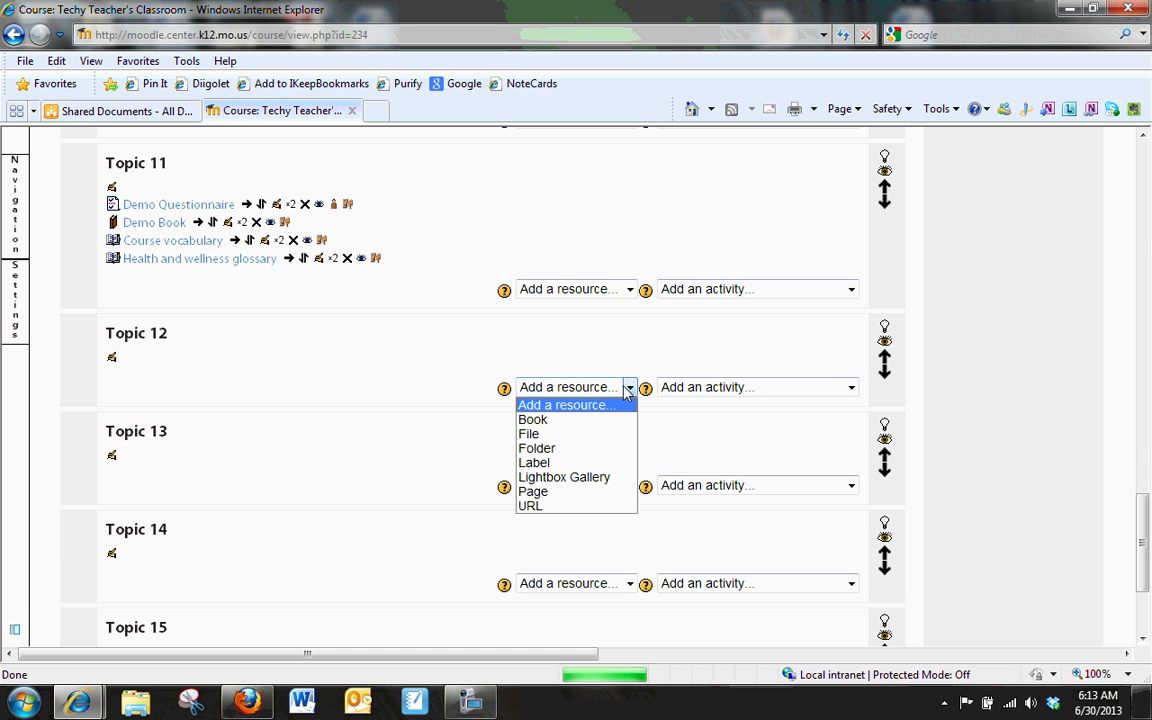
pyautogui.click(535, 434)
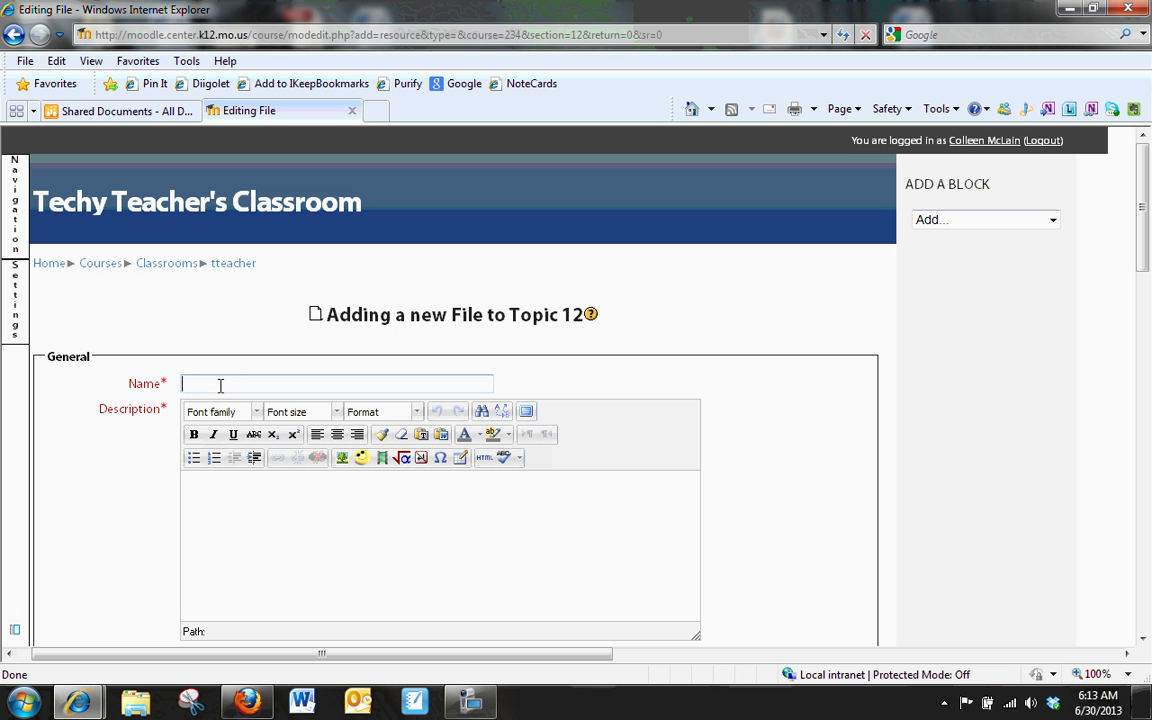
# Step: Fill in the resource's Name and Description for 'Sample file'
pyautogui.write('ample')
pyautogui.click(280, 503)
pyautogui.write('file')
# Step: In the Content file picker, choose Upload a file and browse the computer
pyautogui.scroll(-5, 280, 503)
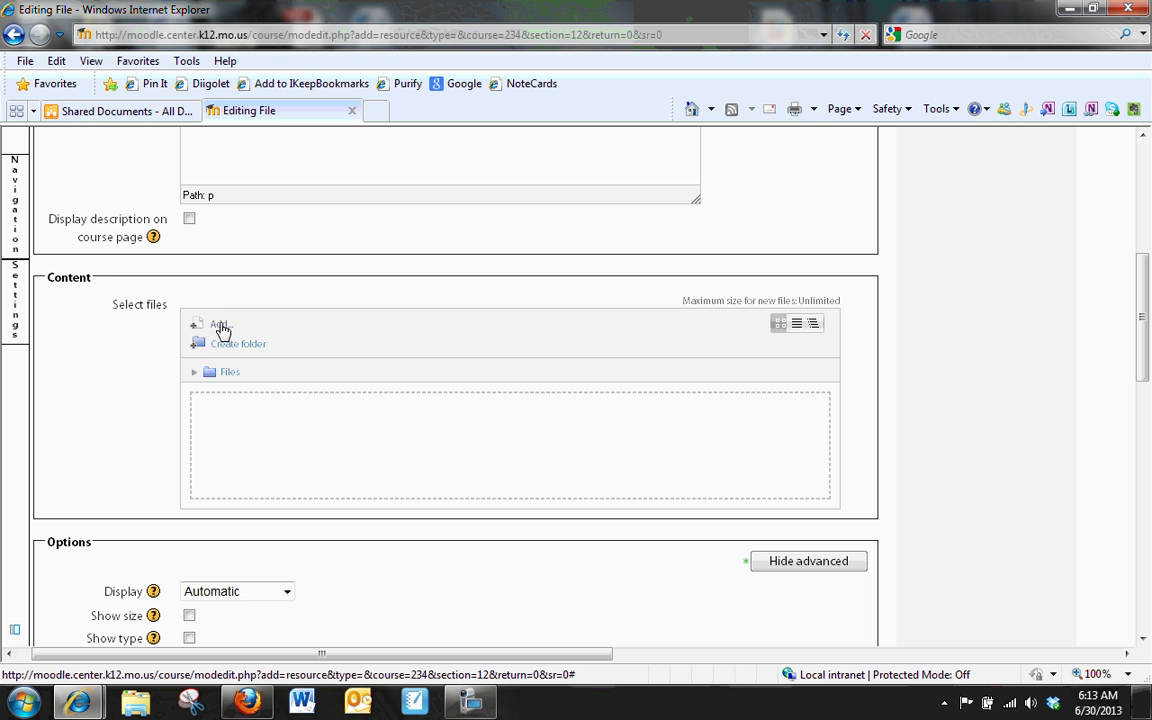
pyautogui.click(220, 328)
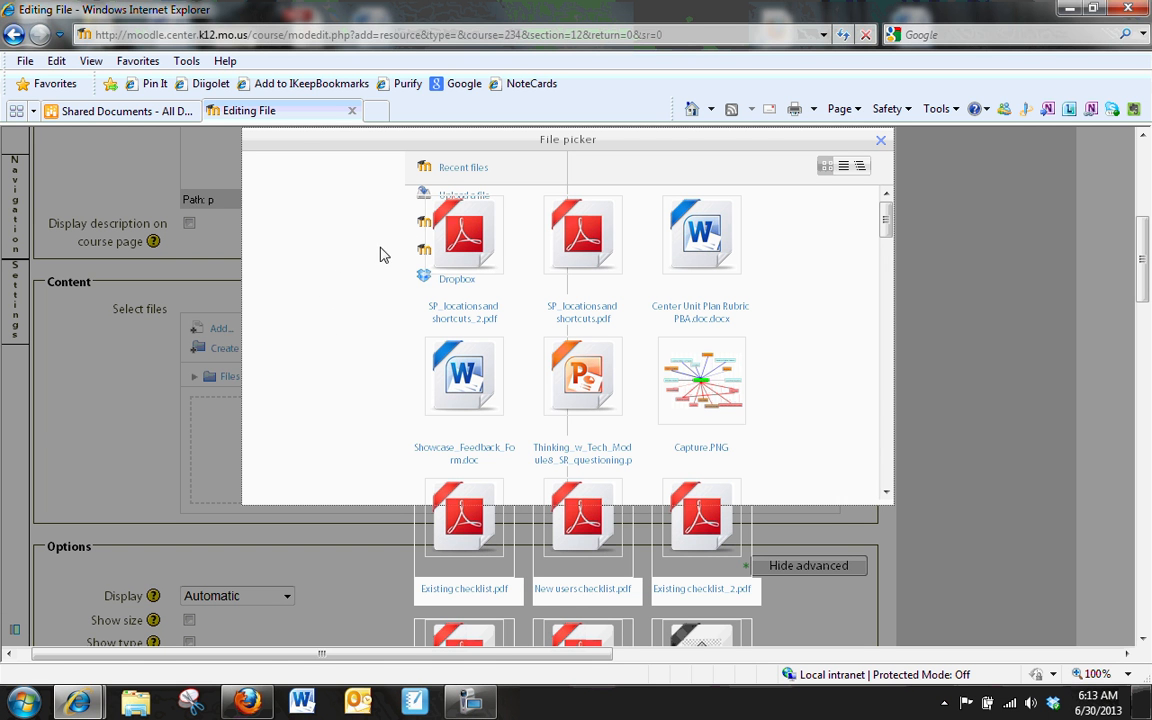
pyautogui.click(456, 197)
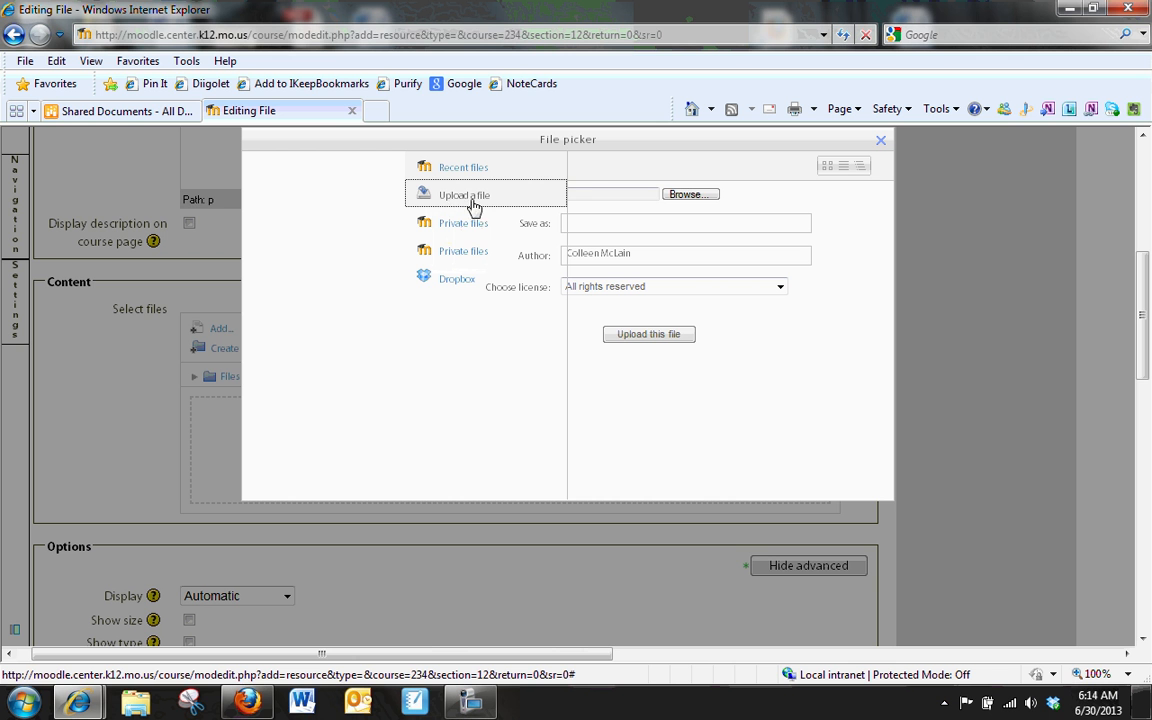
pyautogui.click(688, 195)
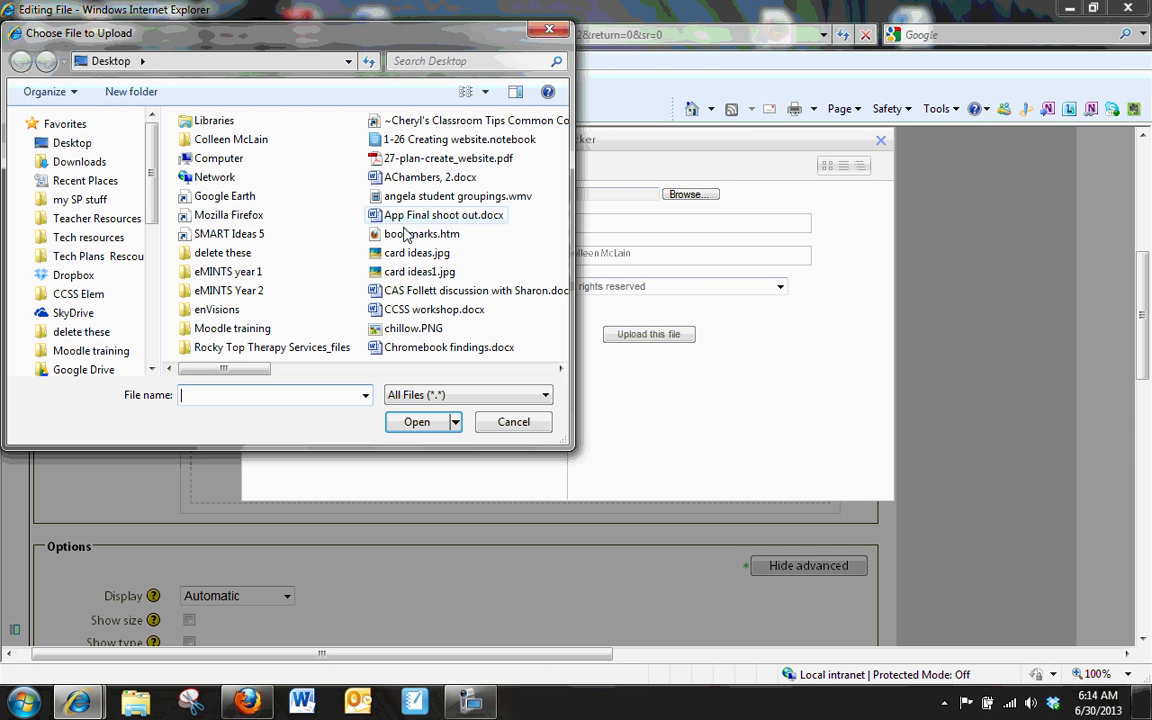
# Step: Pick Analyze from the 12 Powerful Words folder in My SP site
pyautogui.moveTo(150, 185); pyautogui.dragTo(152, 223)
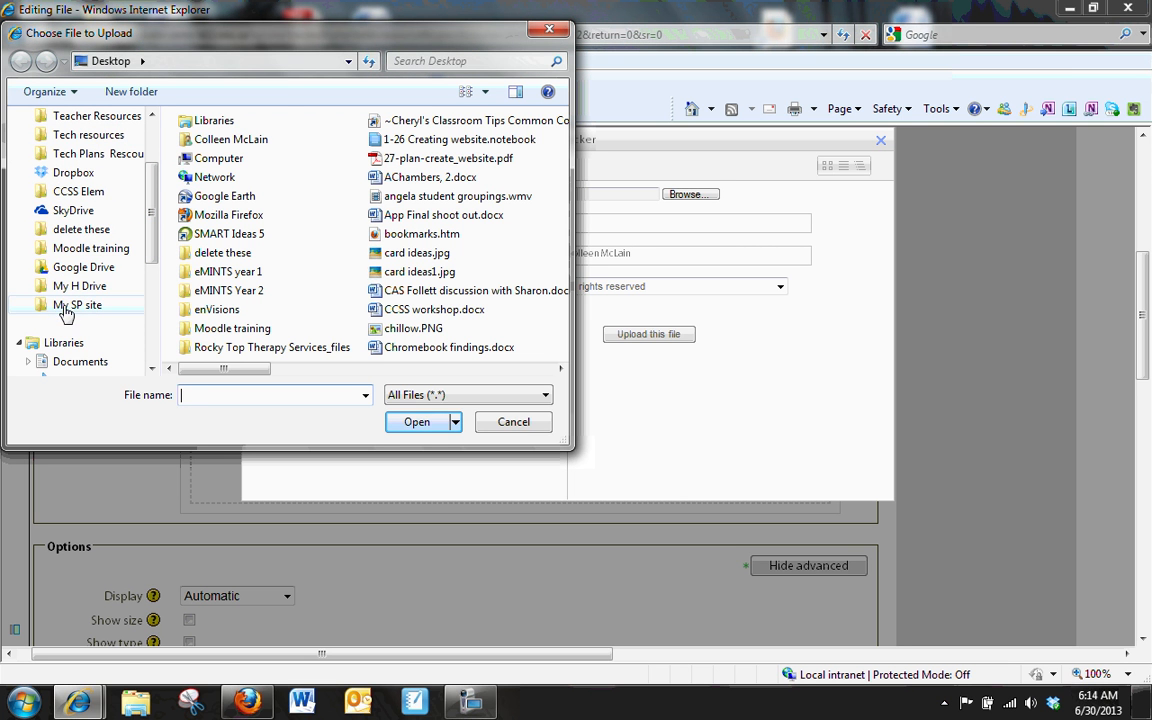
pyautogui.click(66, 306)
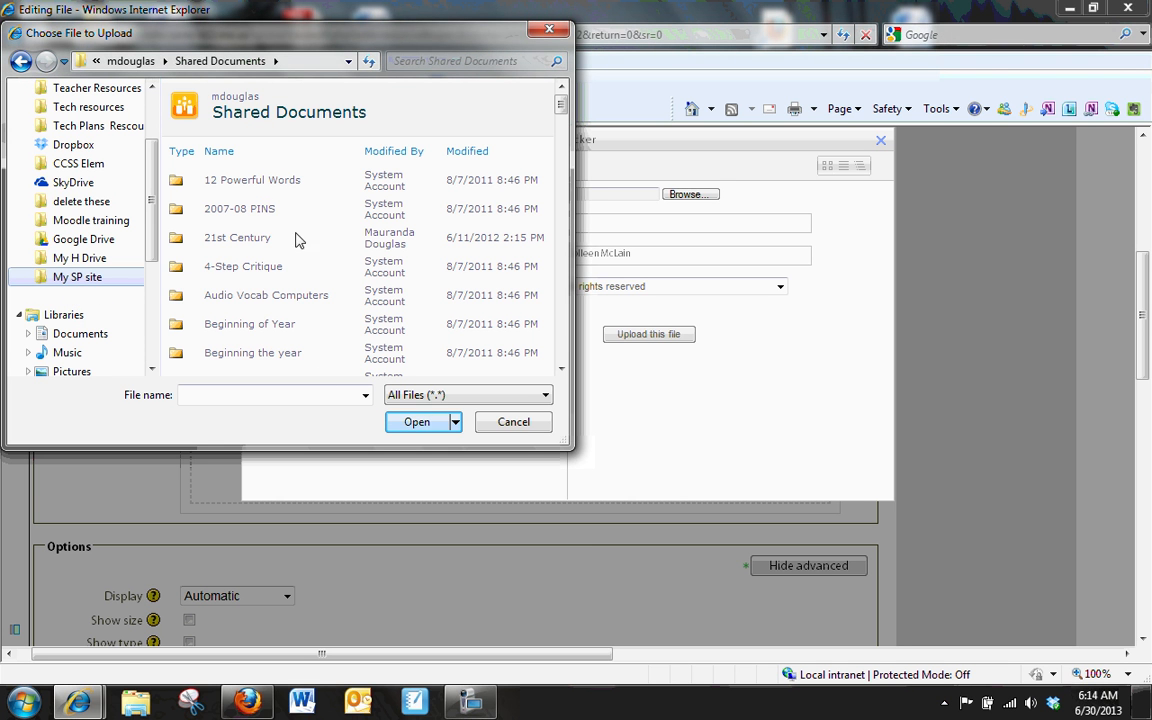
pyautogui.click(280, 187)
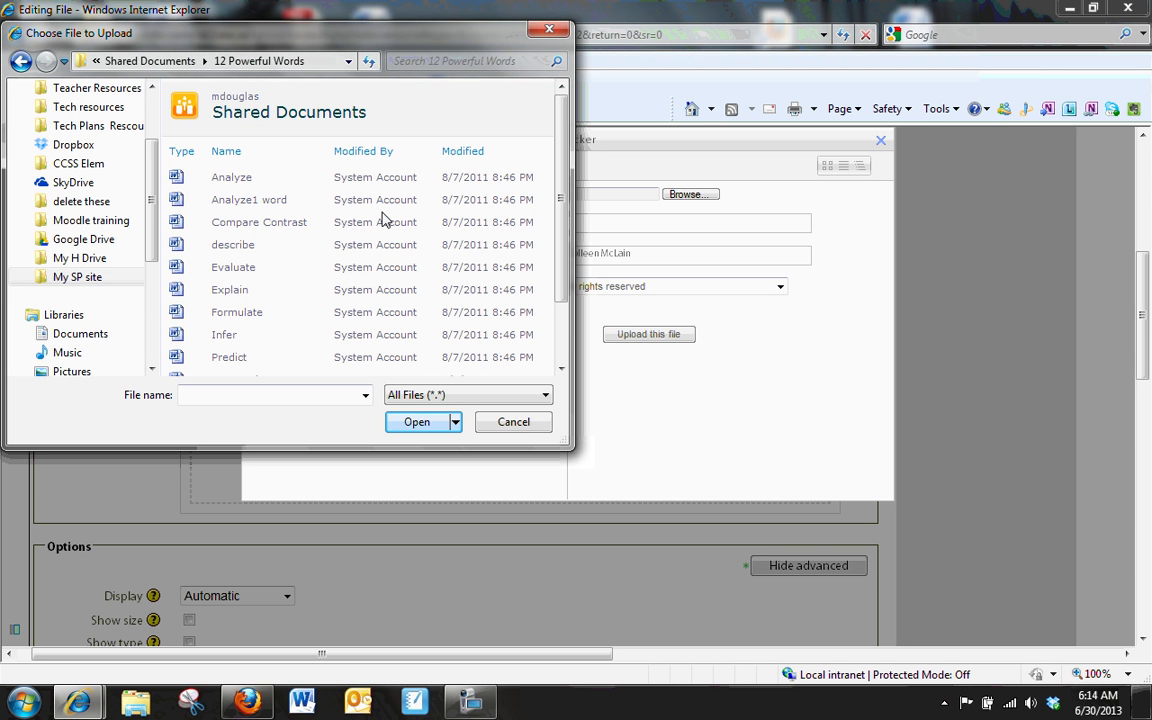
pyautogui.doubleClick(230, 178)
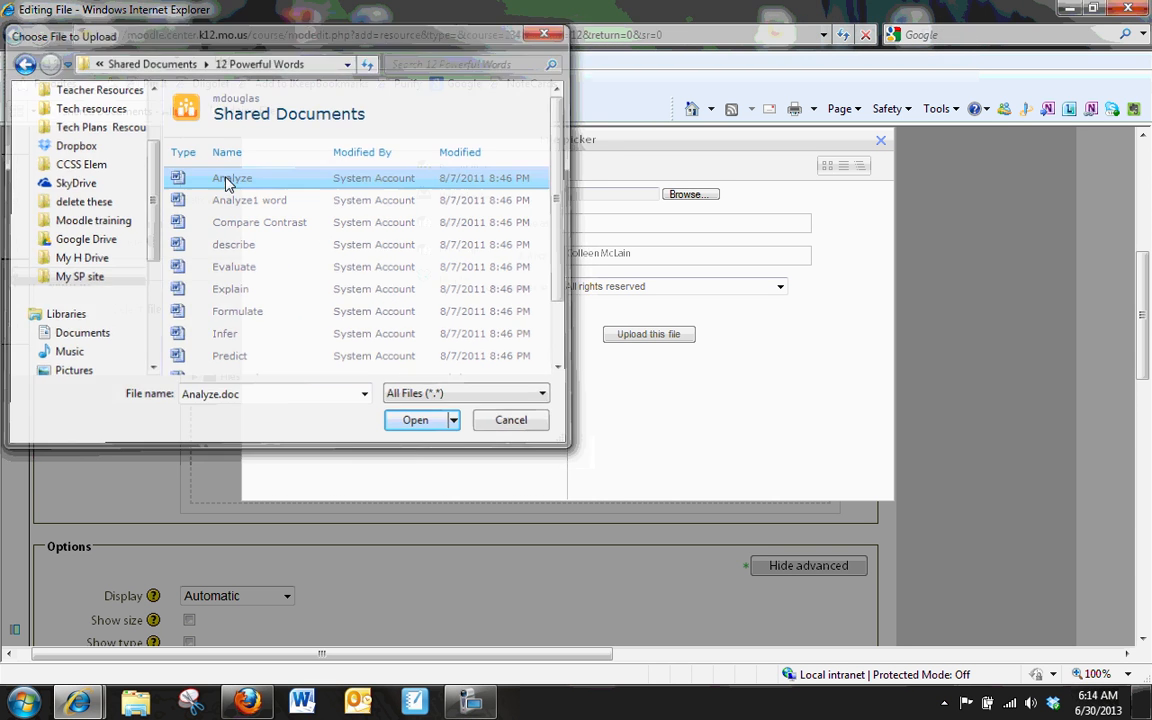
# Step: Upload Analyze.doc, keep Display at Automatic, and scroll to the form's bottom
pyautogui.click(650, 335)
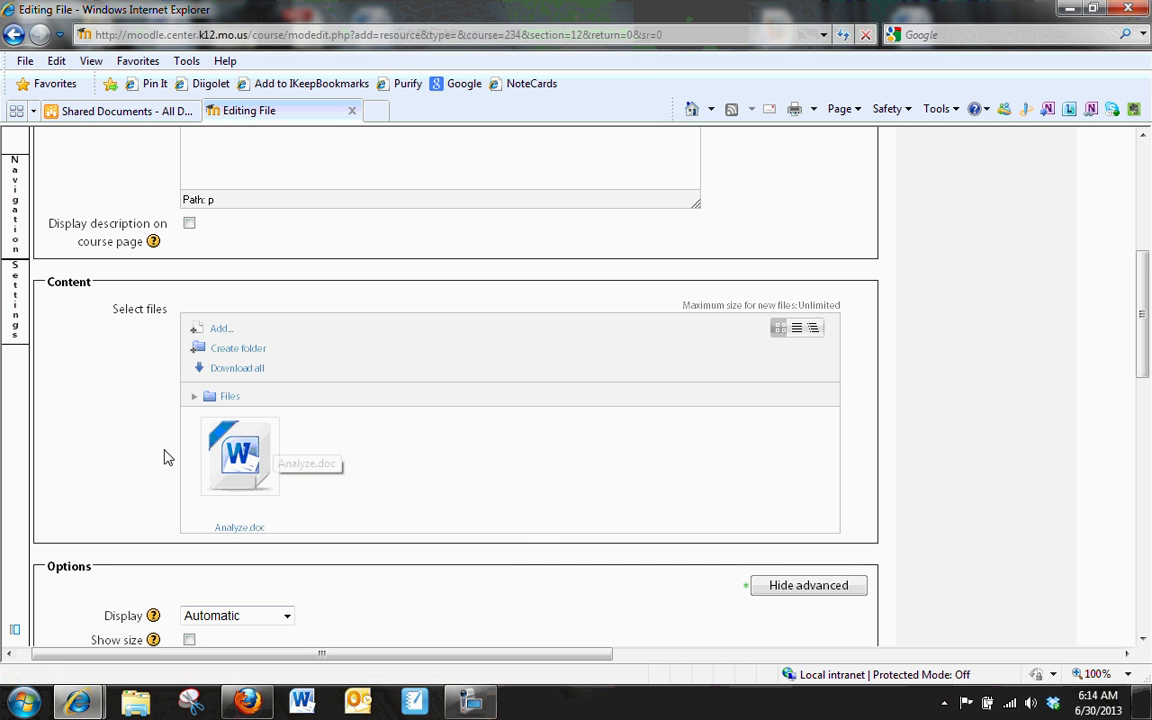
pyautogui.scroll(-3, 116, 442)
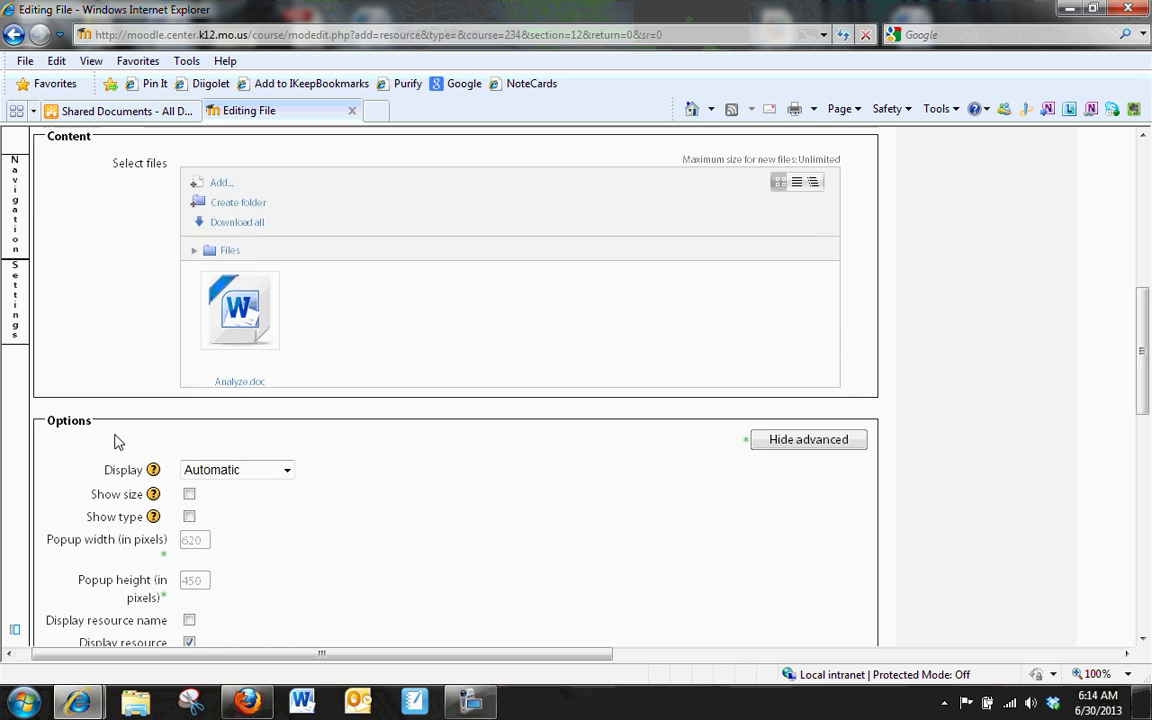
pyautogui.scroll(-4, 116, 440)
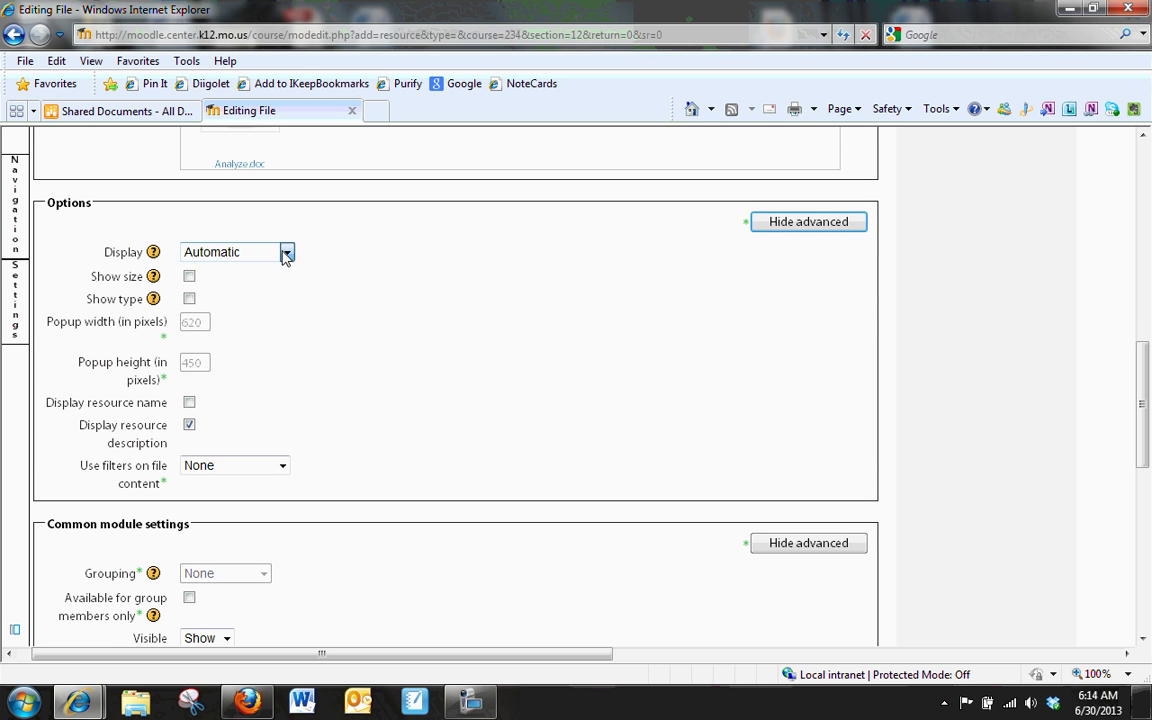
pyautogui.click(287, 253)
pyautogui.click(305, 247)
pyautogui.scroll(-1, 333, 413)
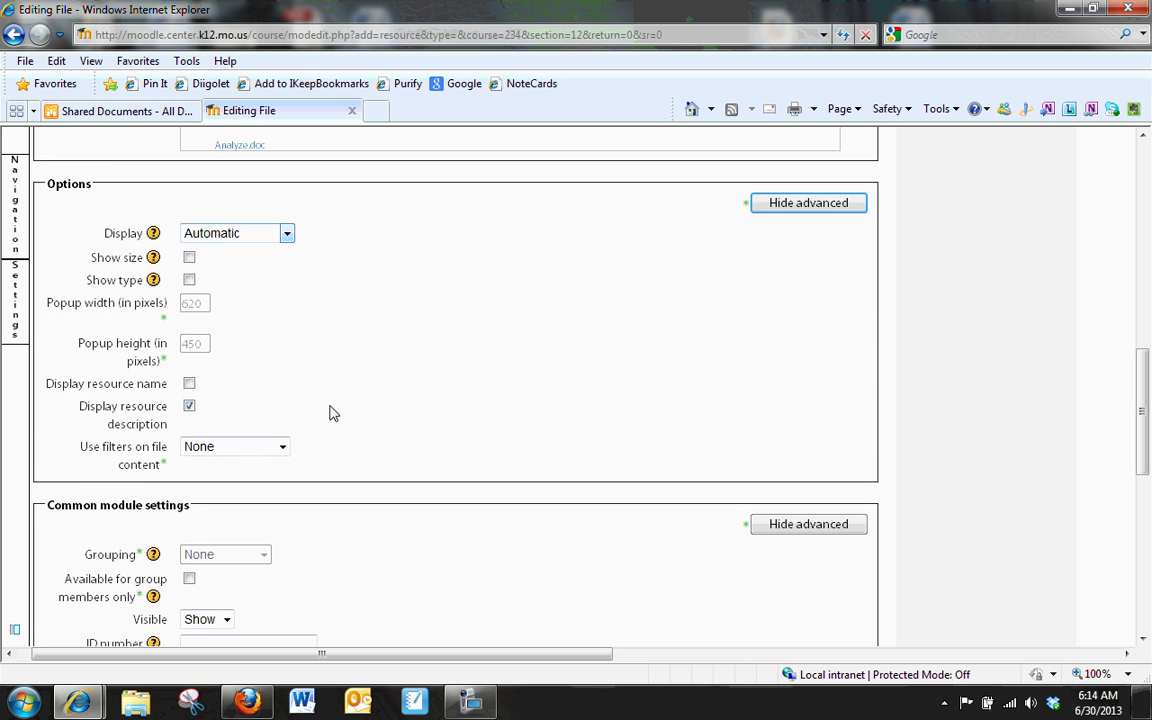
pyautogui.scroll(-12, 333, 413)
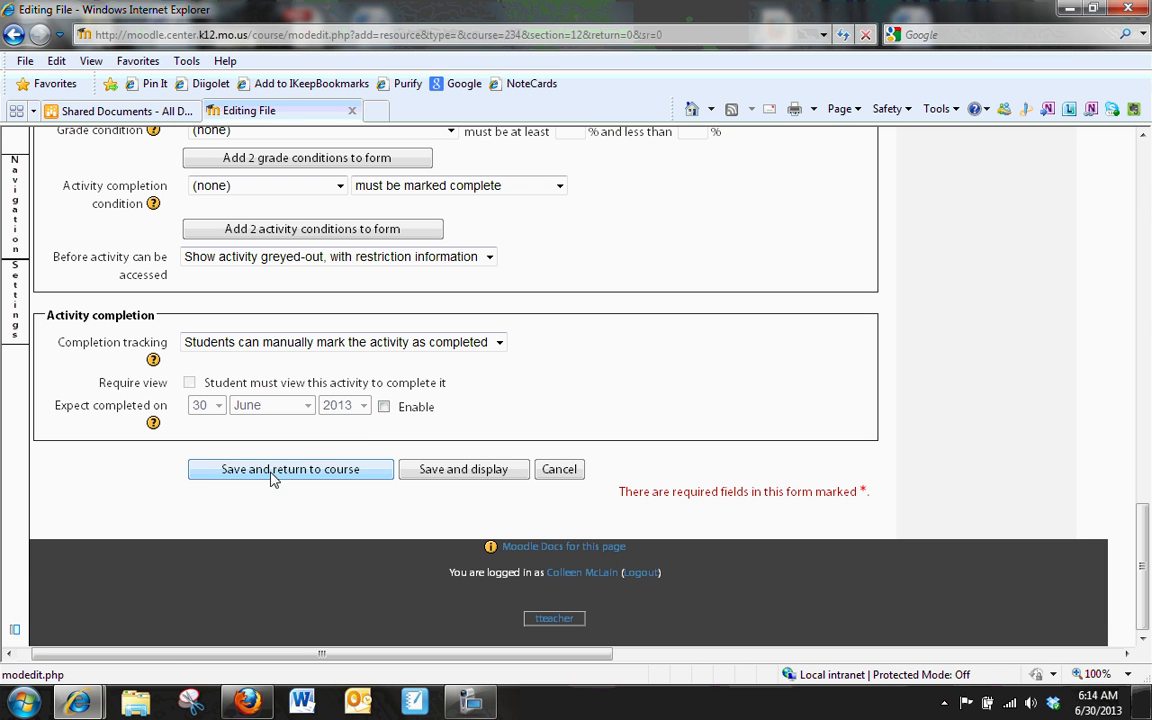
# Step: Save the 'Sample file' resource and confirm it appears under Topic 12 on the course page
pyautogui.click(223, 472)
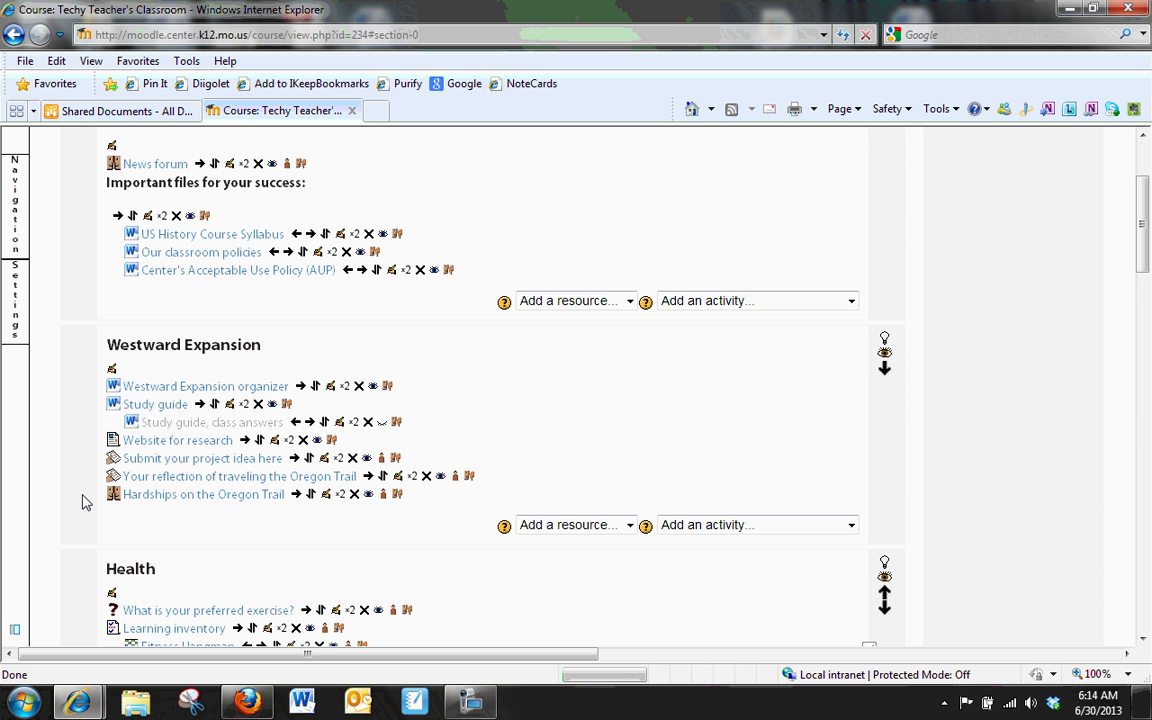
pyautogui.scroll(-15, 82, 500)
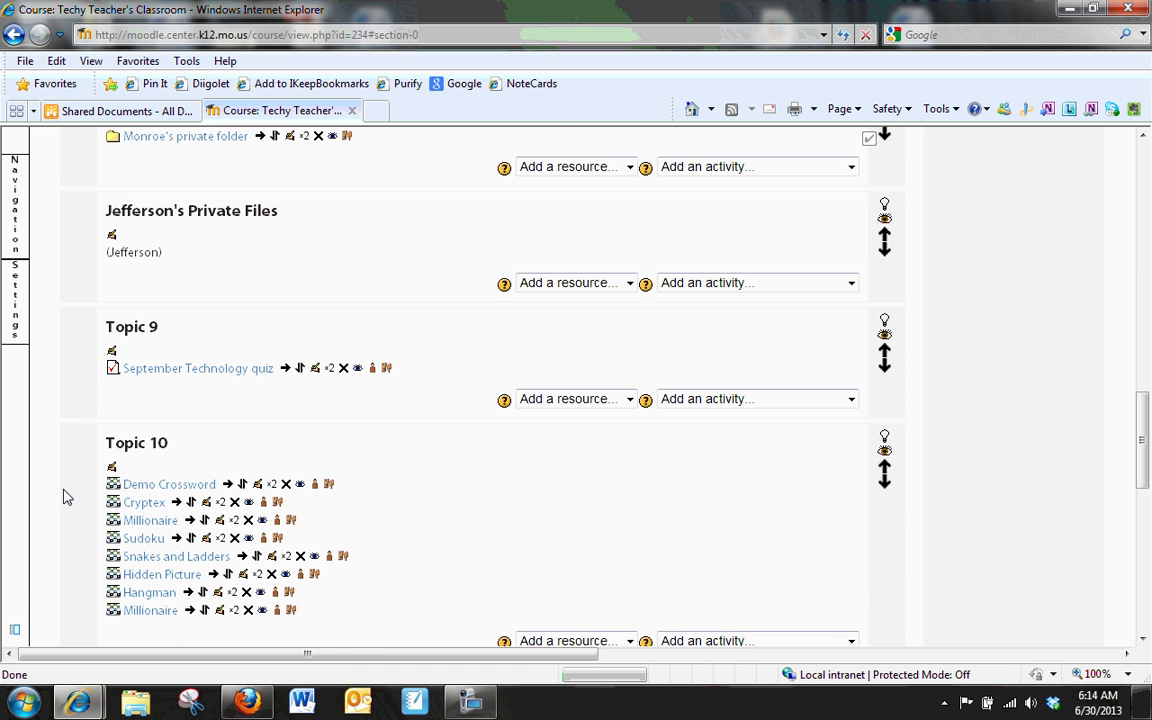
pyautogui.scroll(-5, 62, 497)
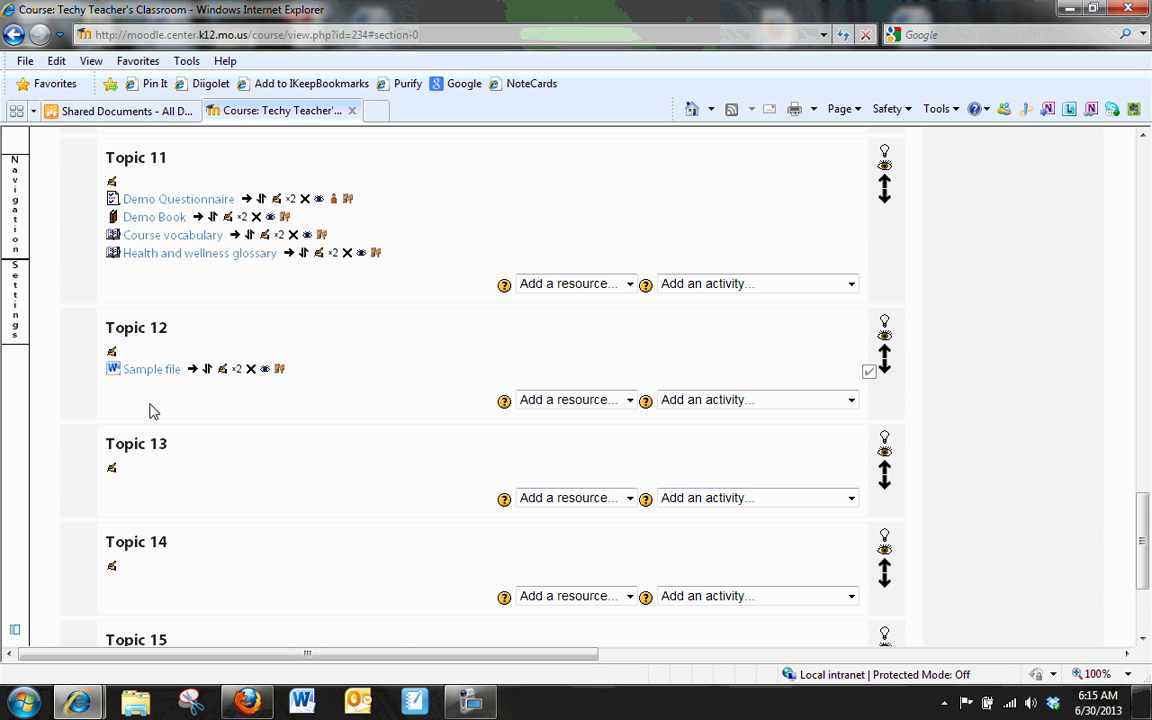
pyautogui.click(472, 705)
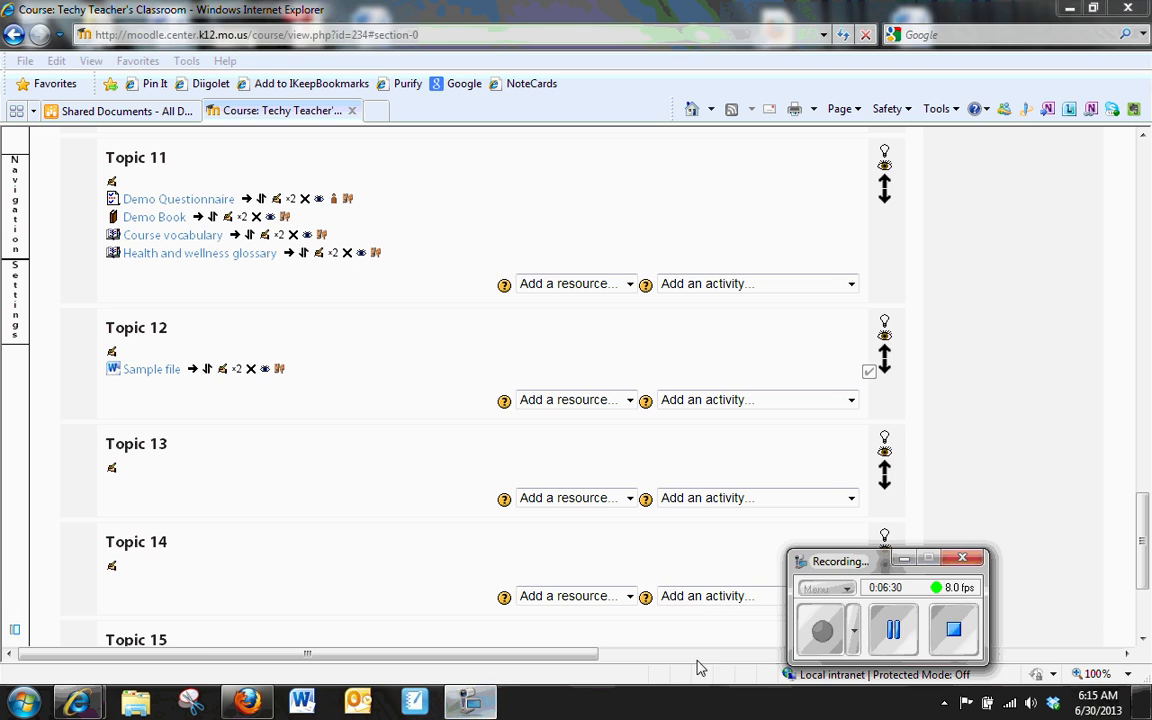